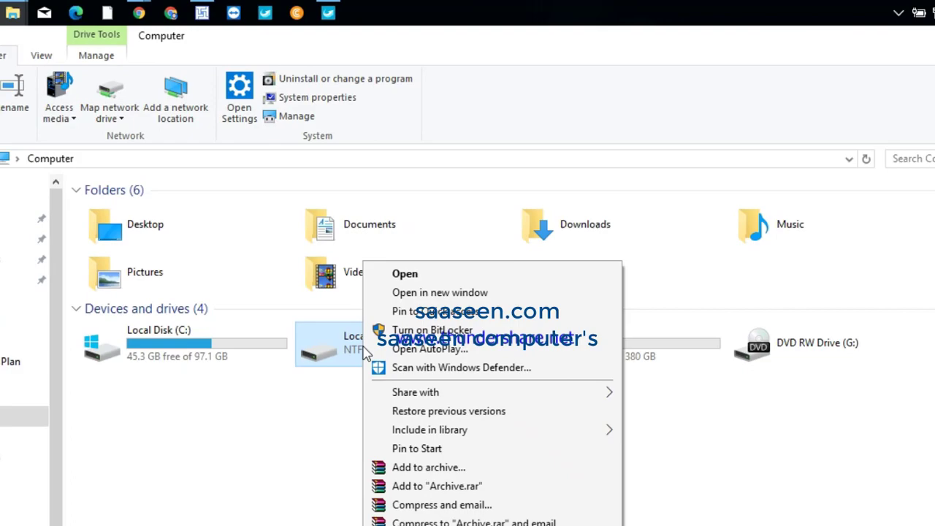
# Step: Try to open Local Disk (D:), dismiss the error and close the Computer window
pyautogui.click(405, 274)
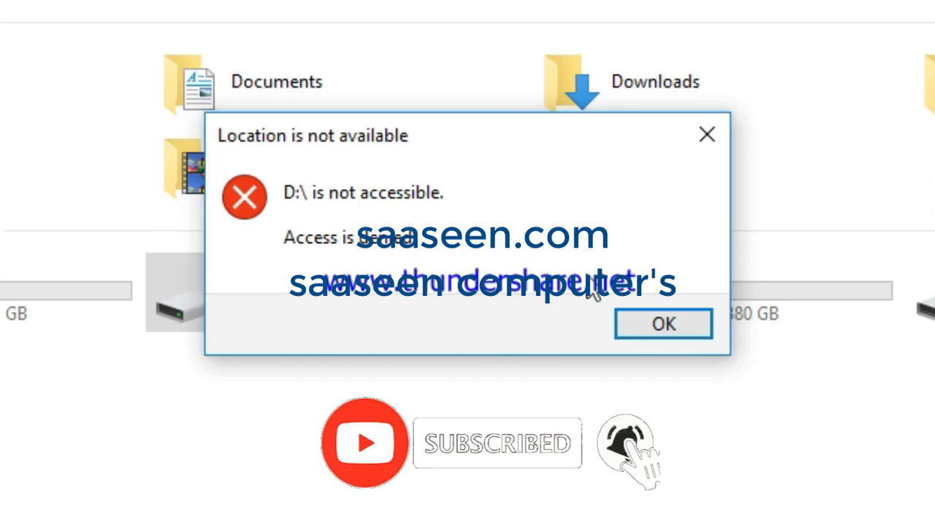
pyautogui.click(658, 325)
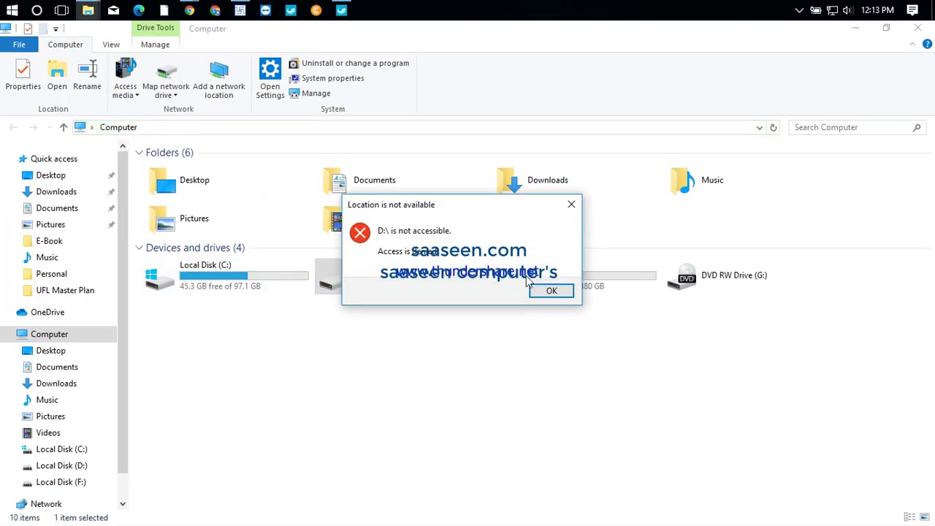
pyautogui.click(551, 291)
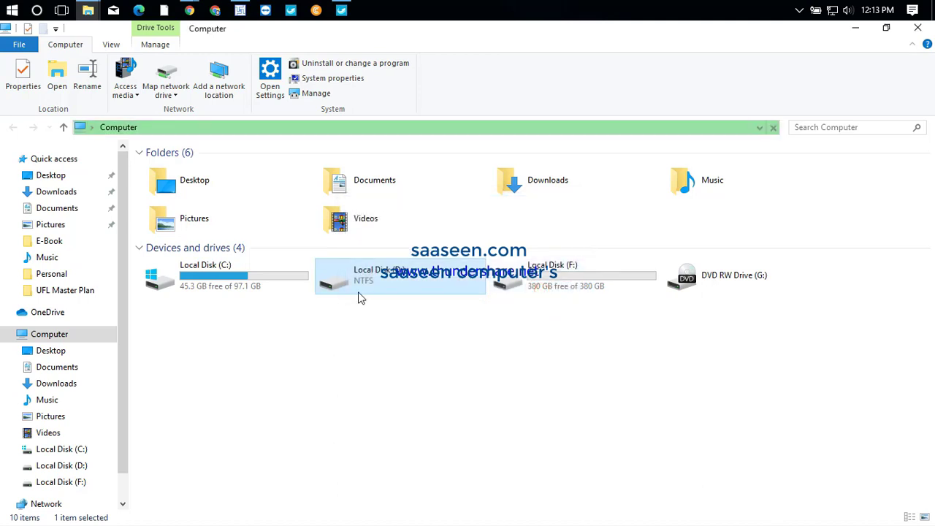
pyautogui.click(917, 27)
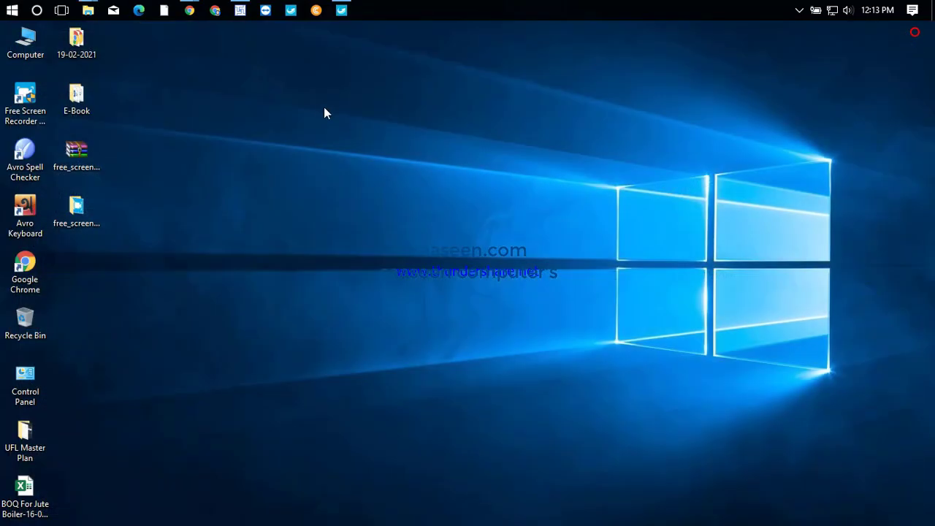
# Step: View the computer's system properties to read the computer name, and close the System window
pyautogui.rightClick(24, 51)
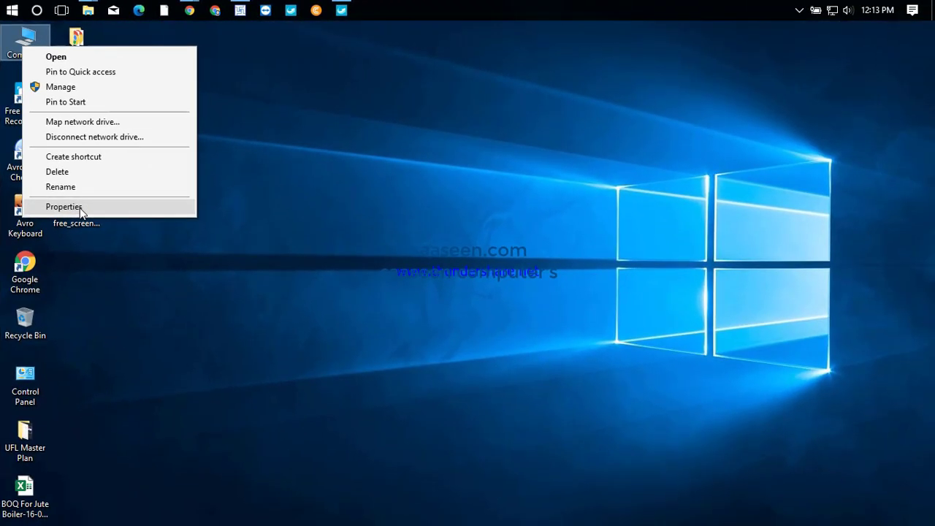
pyautogui.click(65, 206)
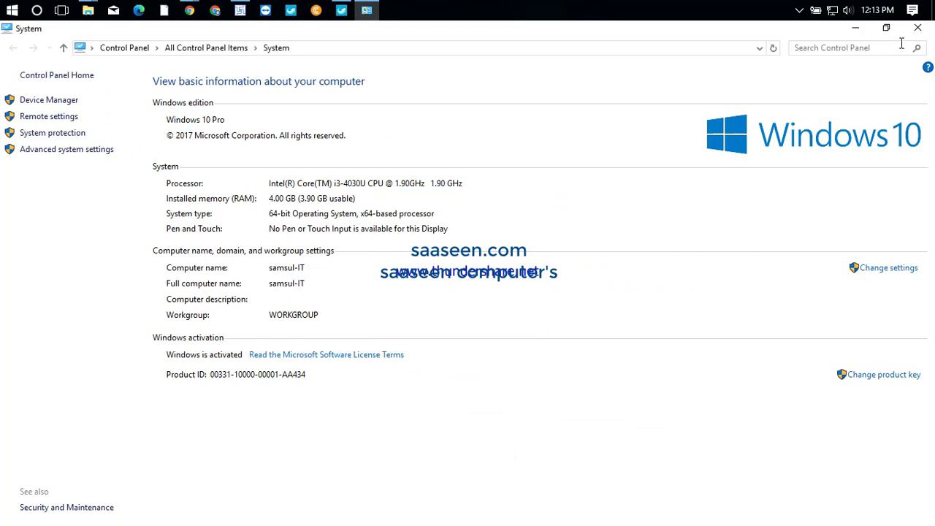
pyautogui.click(917, 28)
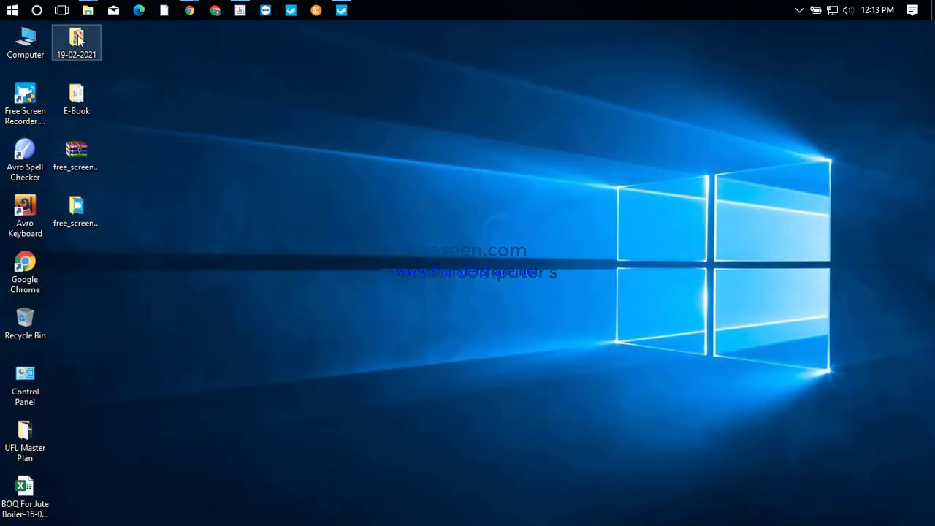
# Step: Open the Computer window and bring up the properties of Local Disk (D:)
pyautogui.doubleClick(33, 55)
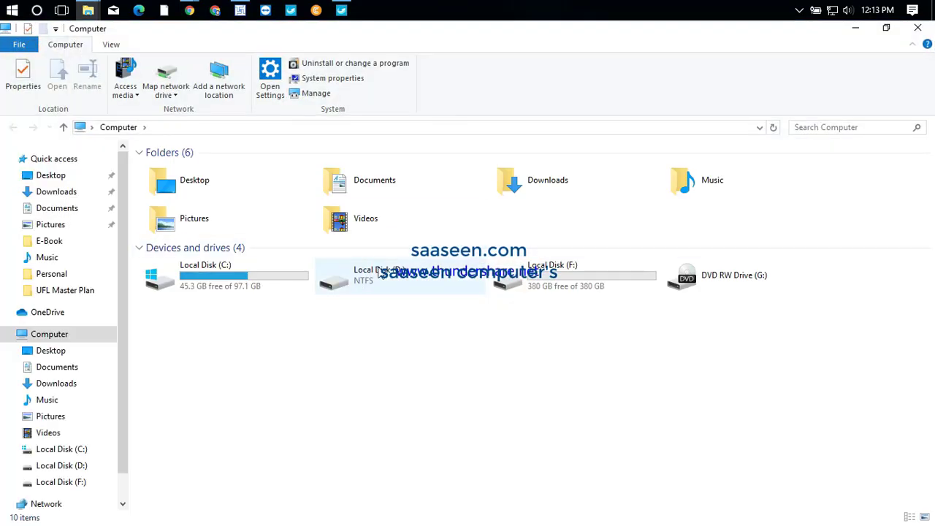
pyautogui.rightClick(368, 276)
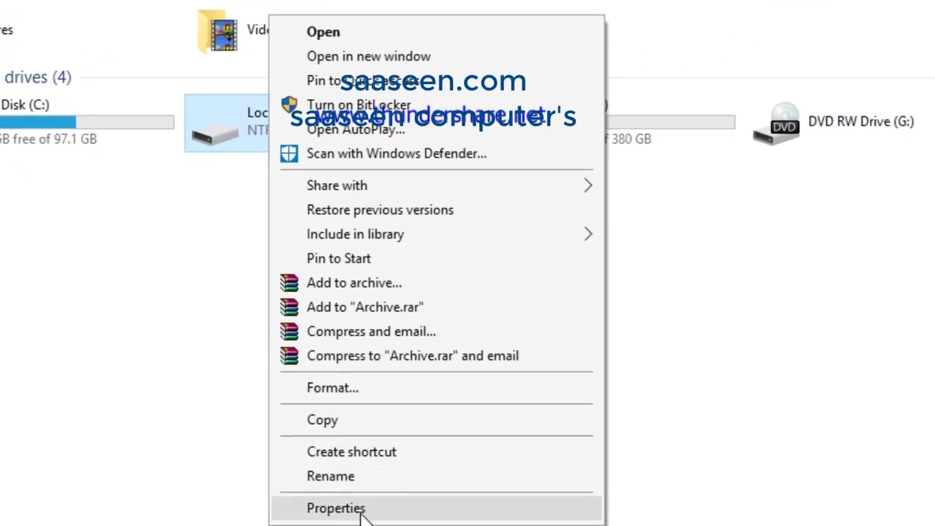
pyautogui.click(363, 515)
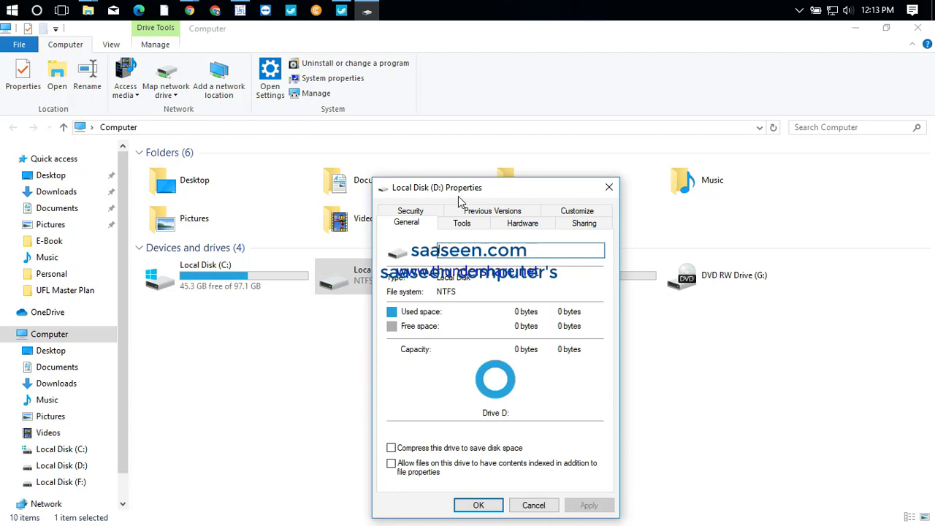
pyautogui.moveTo(459, 194); pyautogui.dragTo(459, 146)
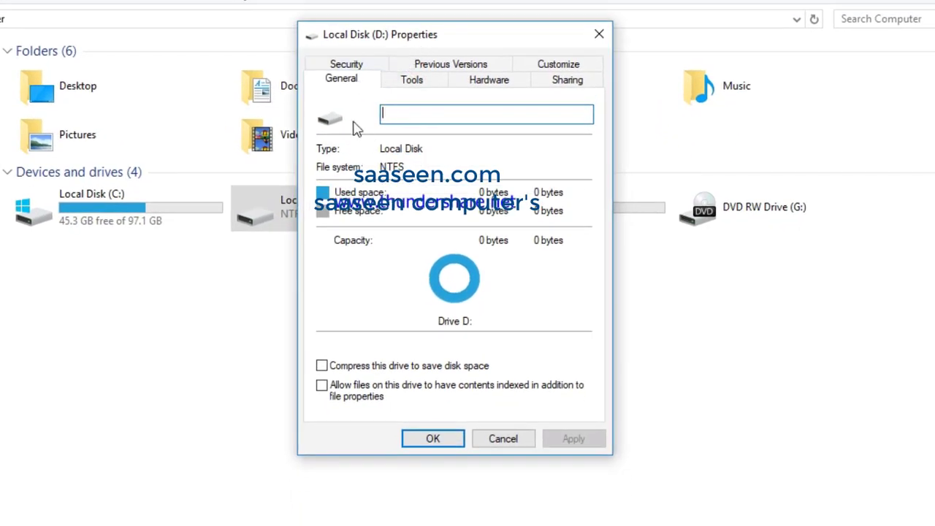
# Step: Open the advanced security settings for drive D: and start changing its owner
pyautogui.click(409, 82)
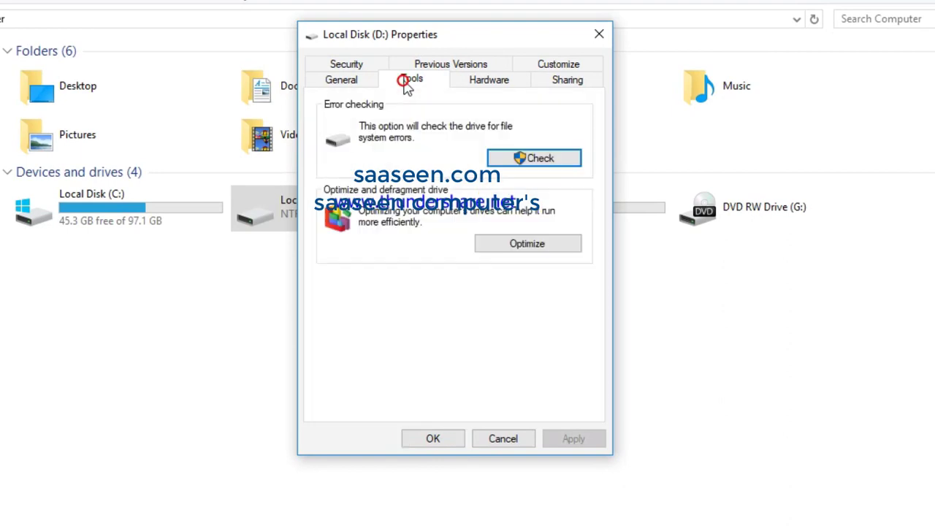
pyautogui.click(342, 80)
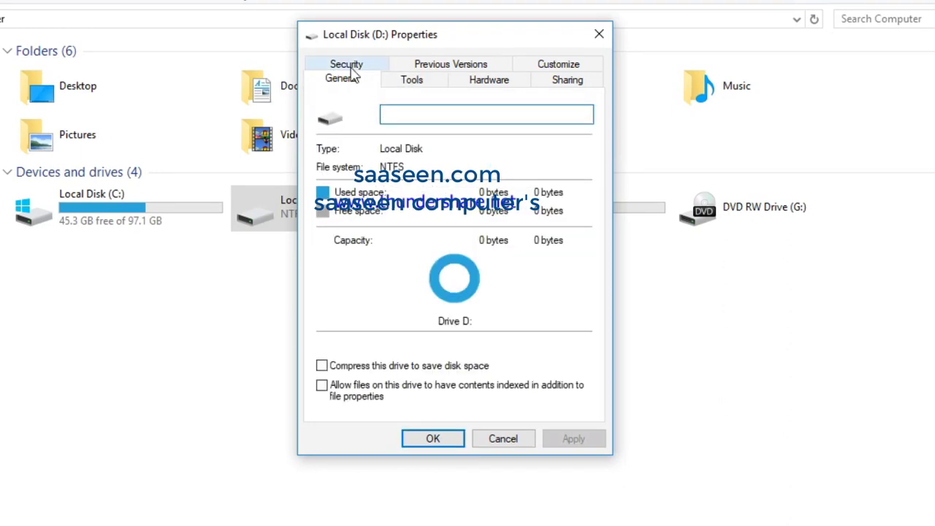
pyautogui.click(348, 65)
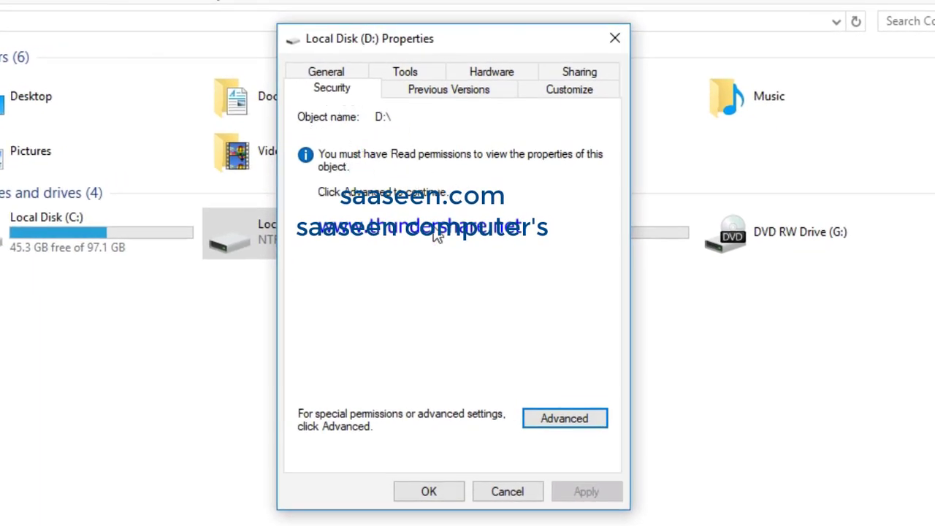
pyautogui.click(553, 426)
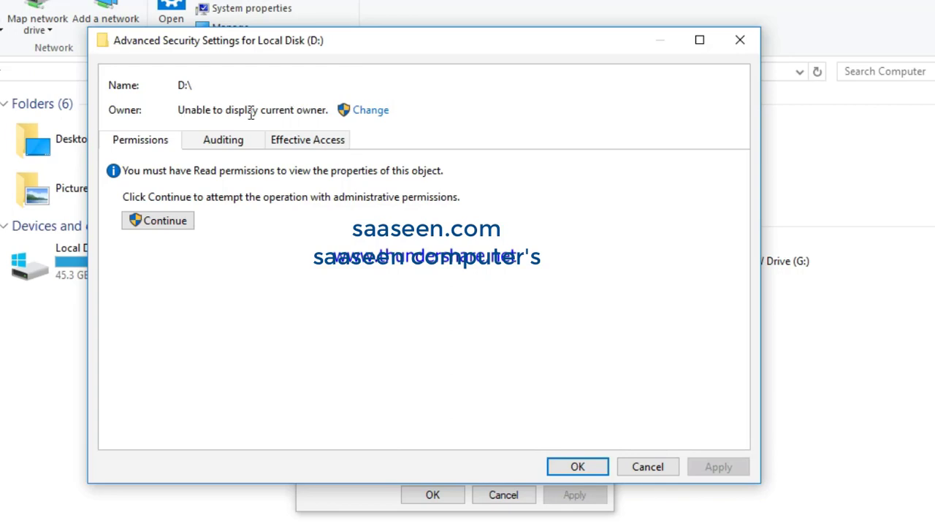
pyautogui.click(365, 116)
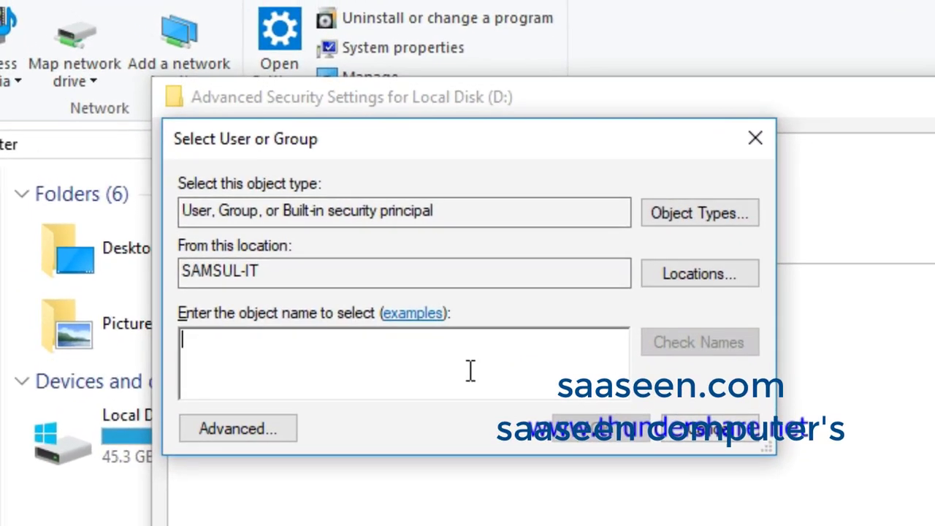
# Step: Try the full computer name as the new owner, check it and dismiss the error
pyautogui.write('samsu')
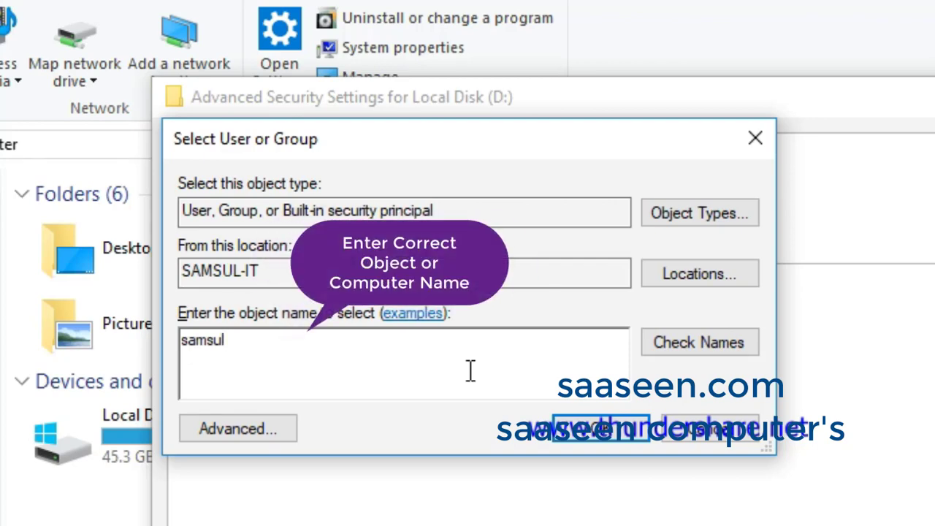
pyautogui.write('l-it')
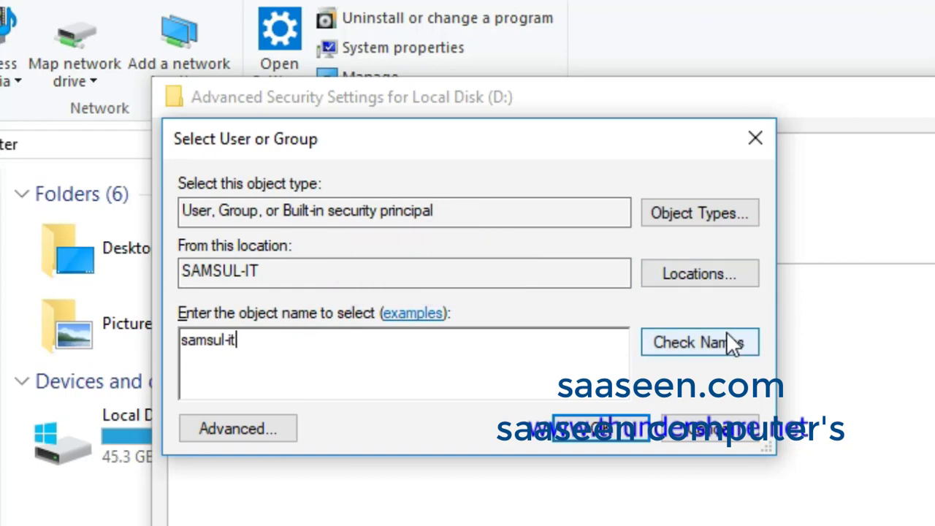
pyautogui.click(727, 333)
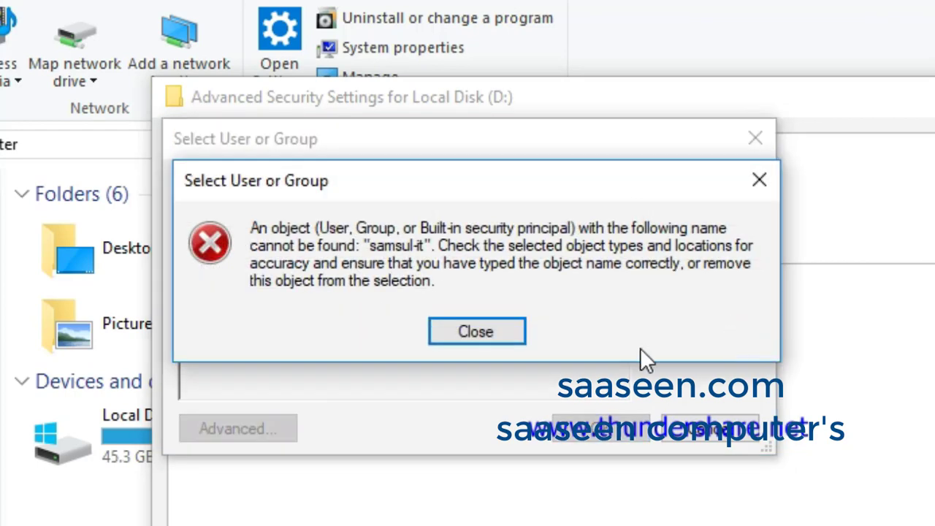
pyautogui.click(476, 331)
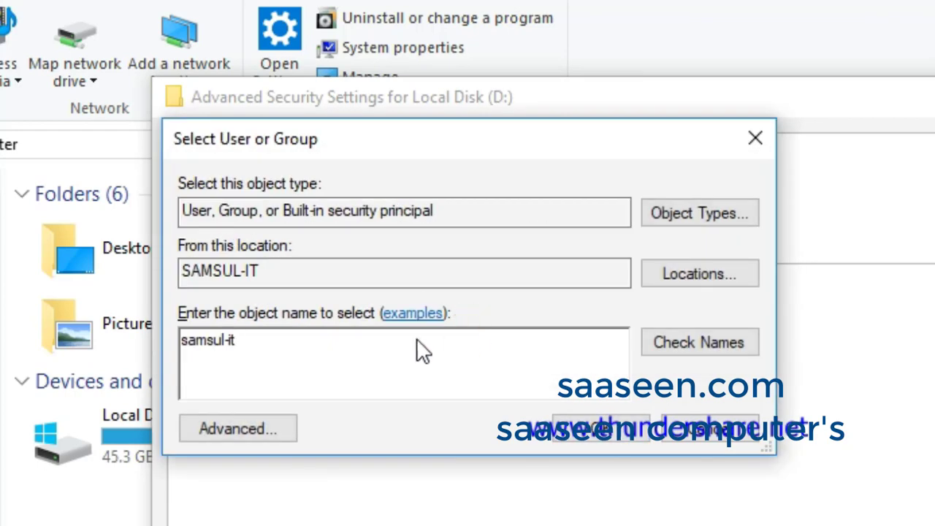
# Step: Shorten the owner name to the part before the hyphen and try checking it again
pyautogui.click(369, 344)
pyautogui.press('BackSpace')
pyautogui.press('BackSpace')
pyautogui.click(725, 348)
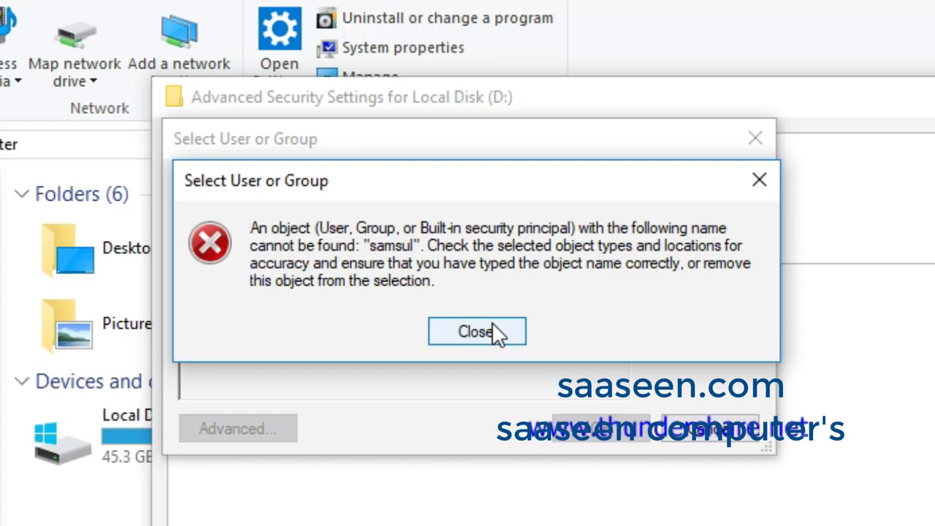
pyautogui.click(491, 324)
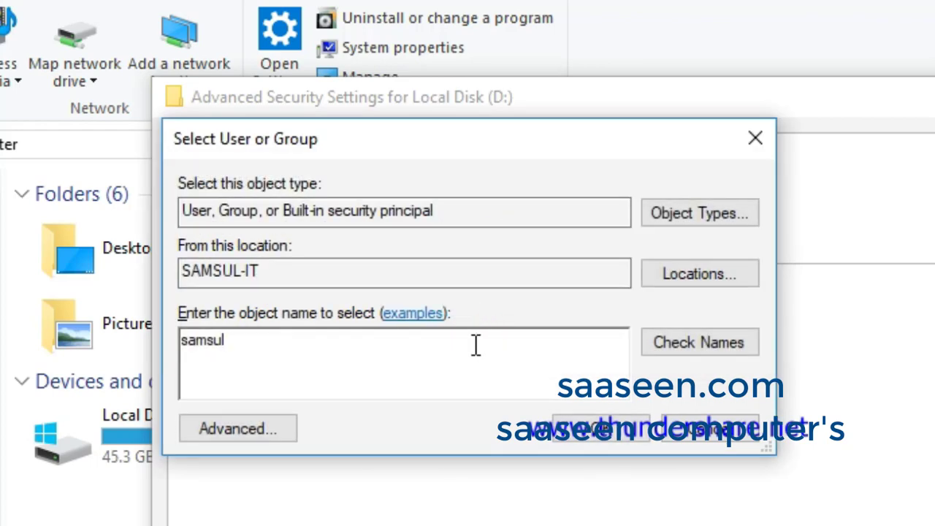
# Step: Keep this computer as the search location and try to confirm the shortened owner name
pyautogui.click(680, 270)
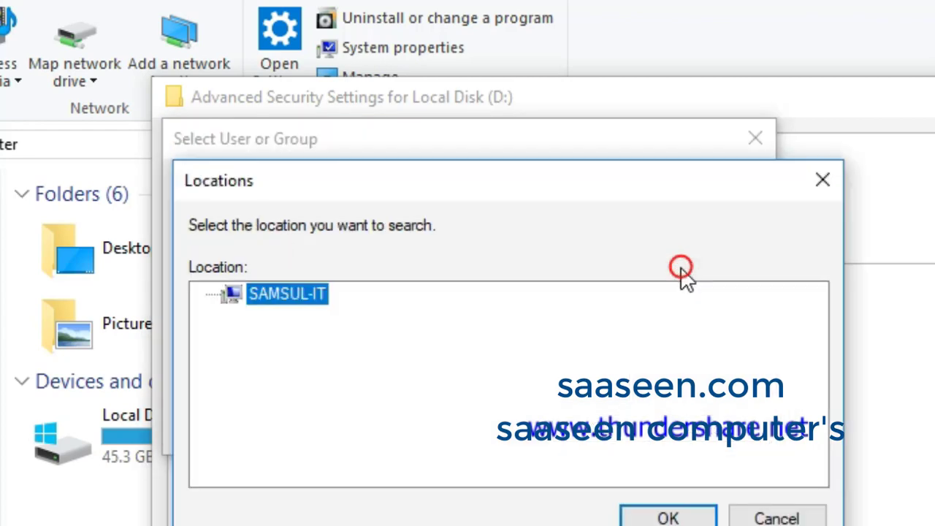
pyautogui.click(678, 512)
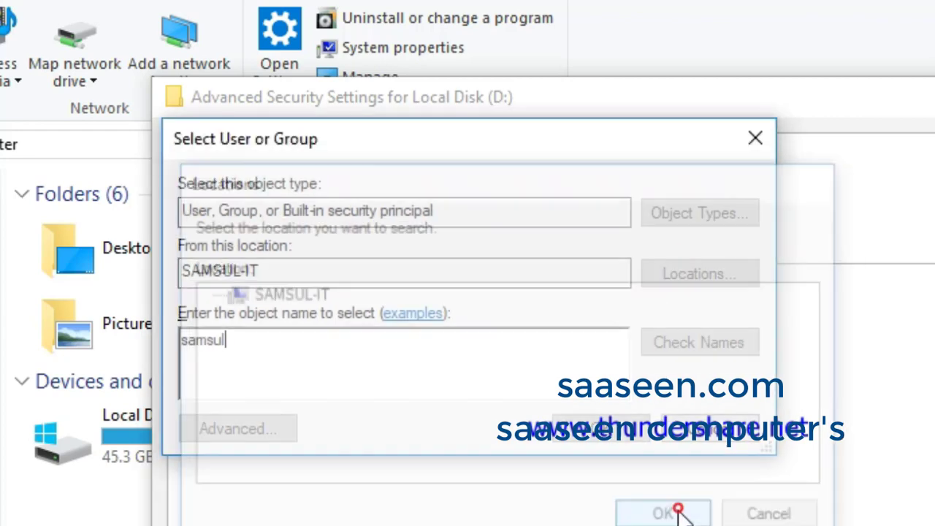
pyautogui.click(608, 430)
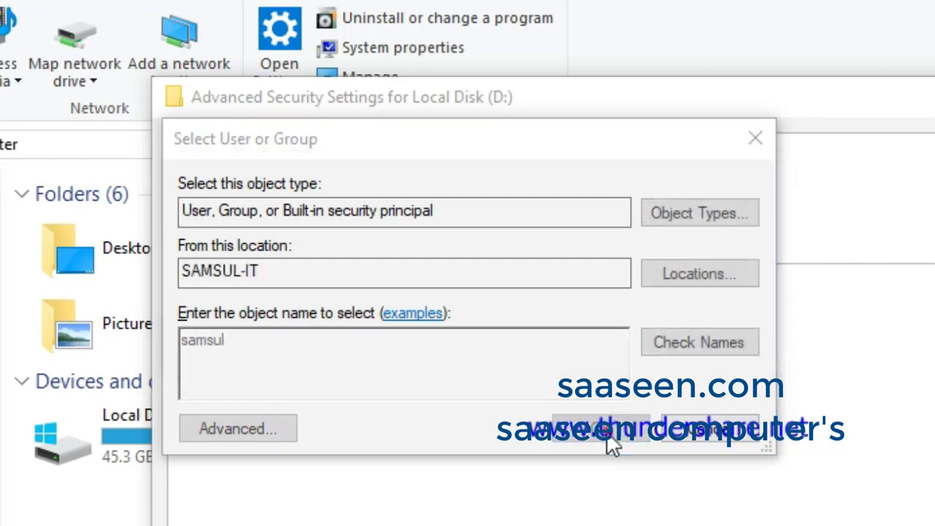
pyautogui.click(515, 339)
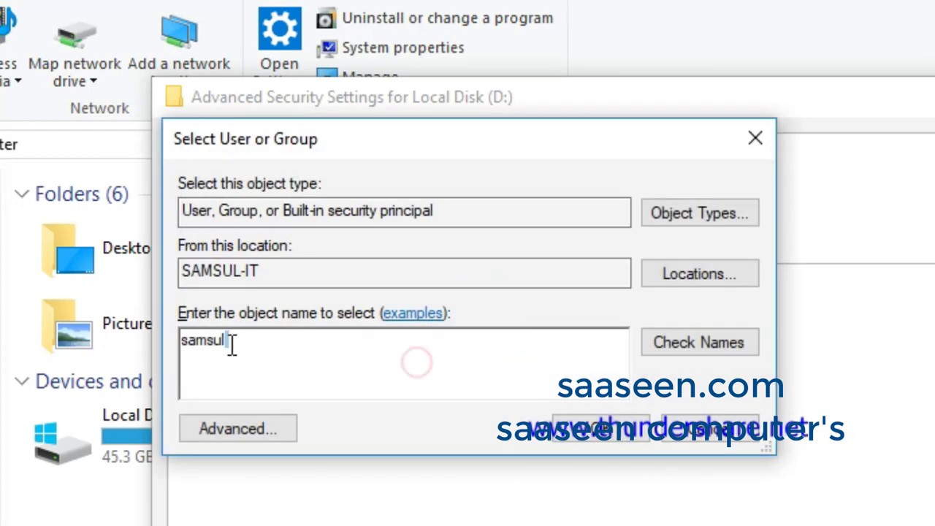
# Step: Replace the owner name with "it", check the name and confirm that account as the owner of drive D:
pyautogui.moveTo(232, 344); pyautogui.dragTo(164, 343)
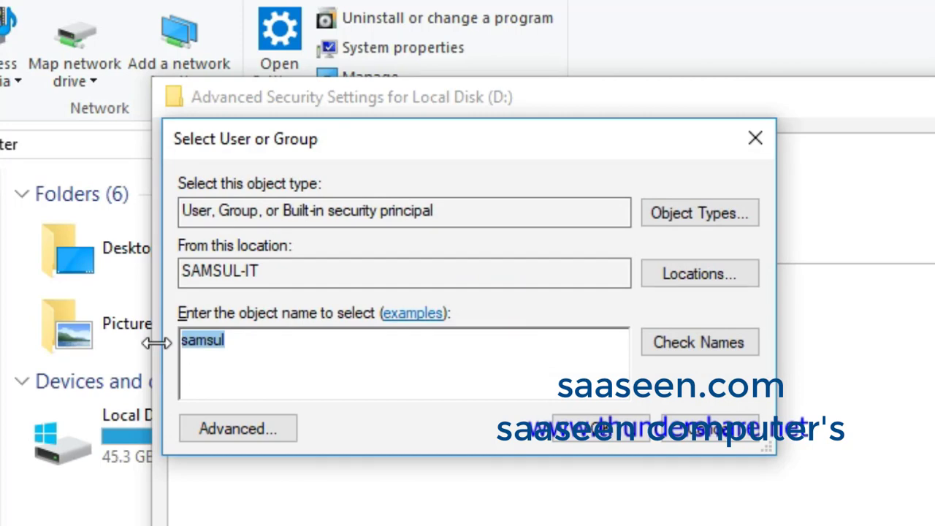
pyautogui.press('BackSpace')
pyautogui.write('it')
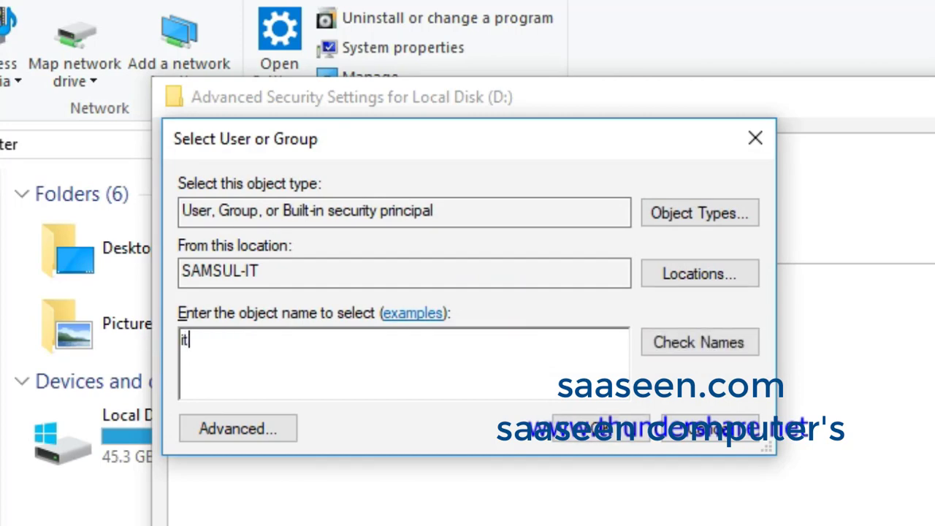
pyautogui.click(716, 339)
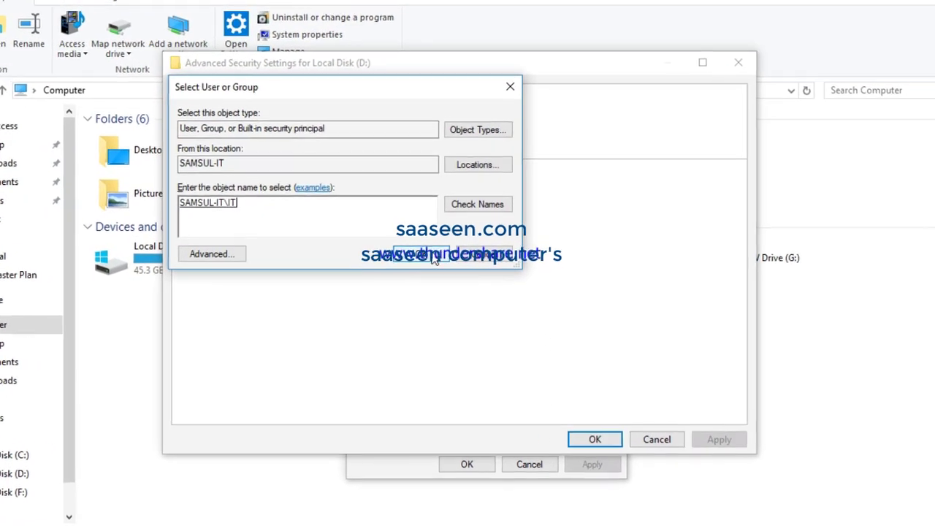
pyautogui.click(433, 255)
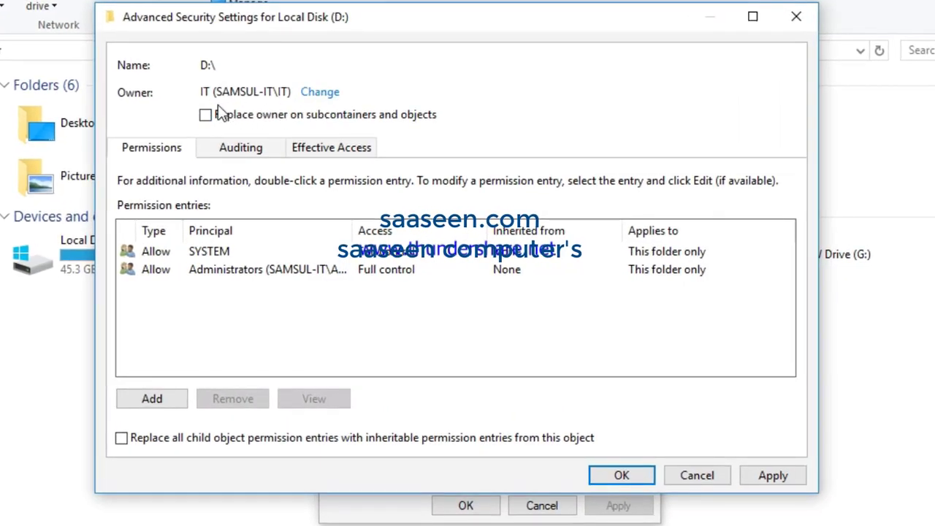
# Step: Enable replacing the owner on subcontainers and objects, and replacing all child object permission entries with inheritable ones
pyautogui.click(207, 115)
pyautogui.click(366, 151)
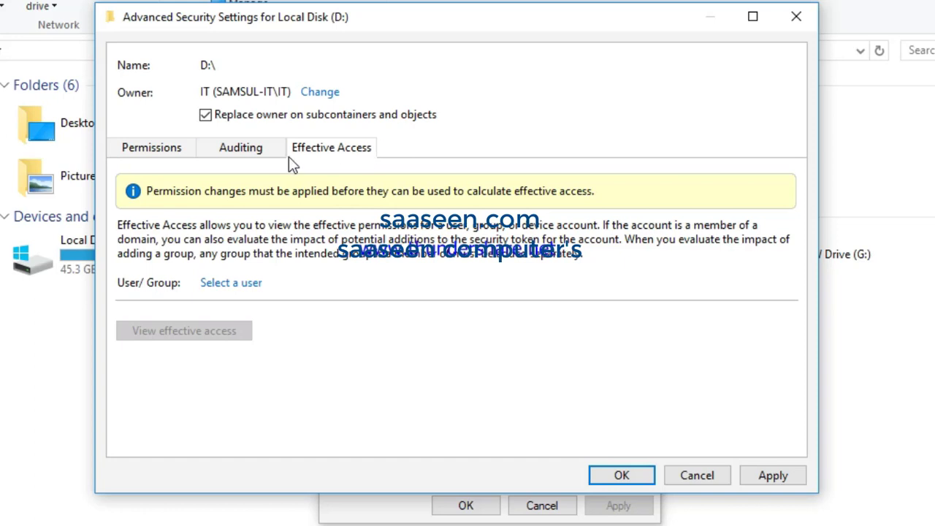
pyautogui.click(261, 153)
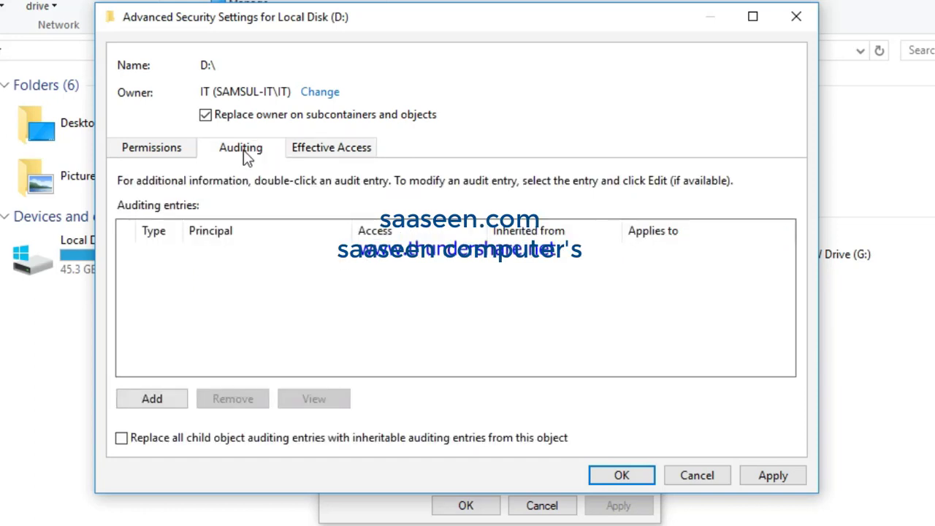
pyautogui.click(184, 149)
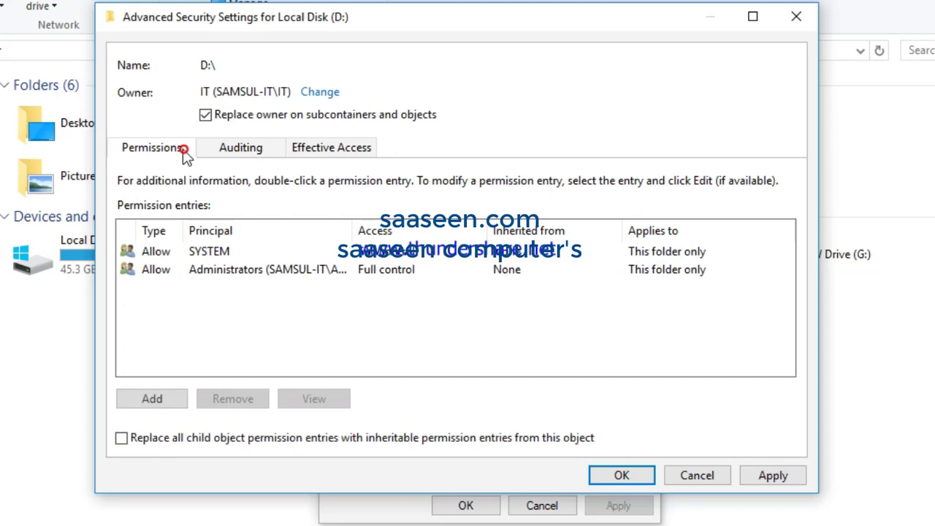
pyautogui.click(256, 271)
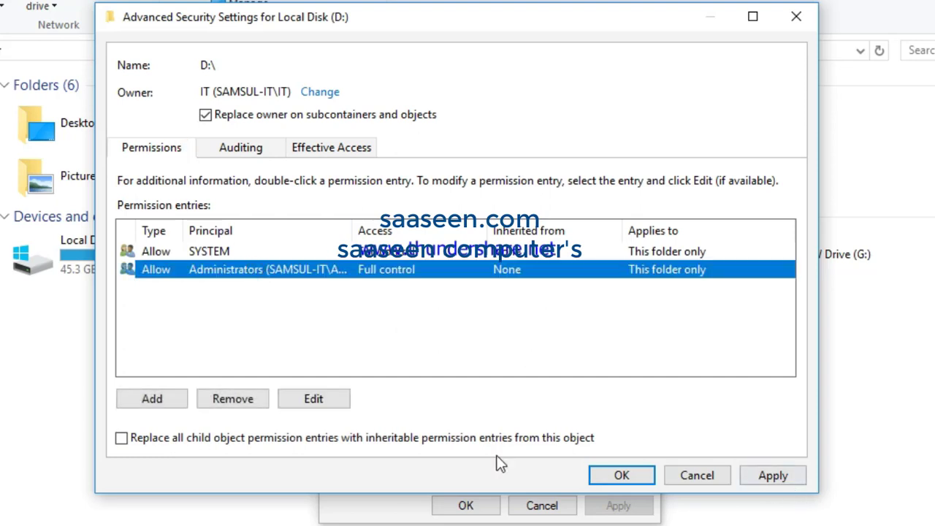
pyautogui.click(228, 437)
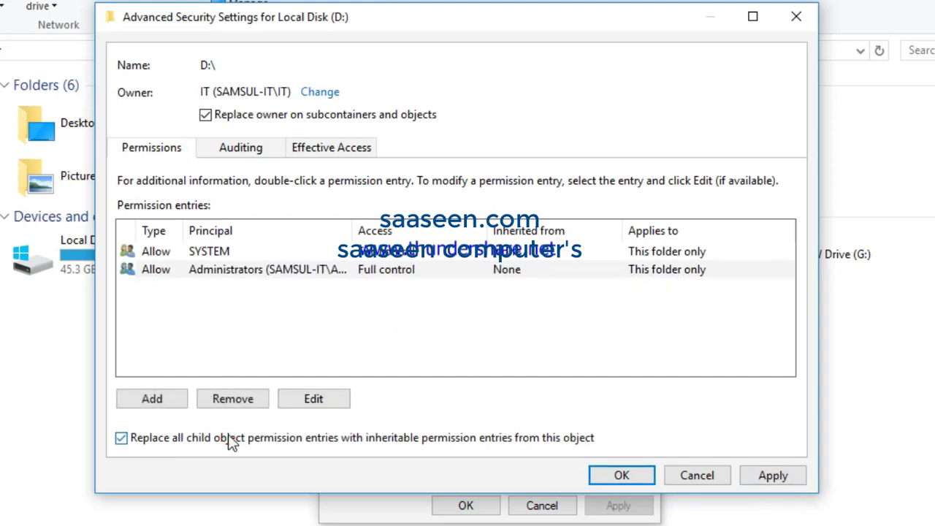
# Step: Apply the ownership and permission replacement to drive D:, accepting the permission replacements, and close its security settings and properties
pyautogui.click(779, 475)
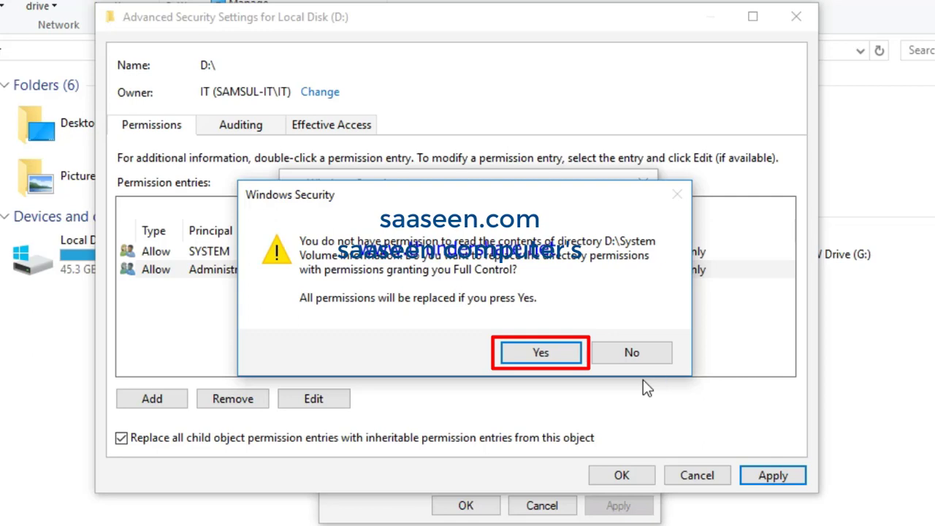
pyautogui.click(544, 353)
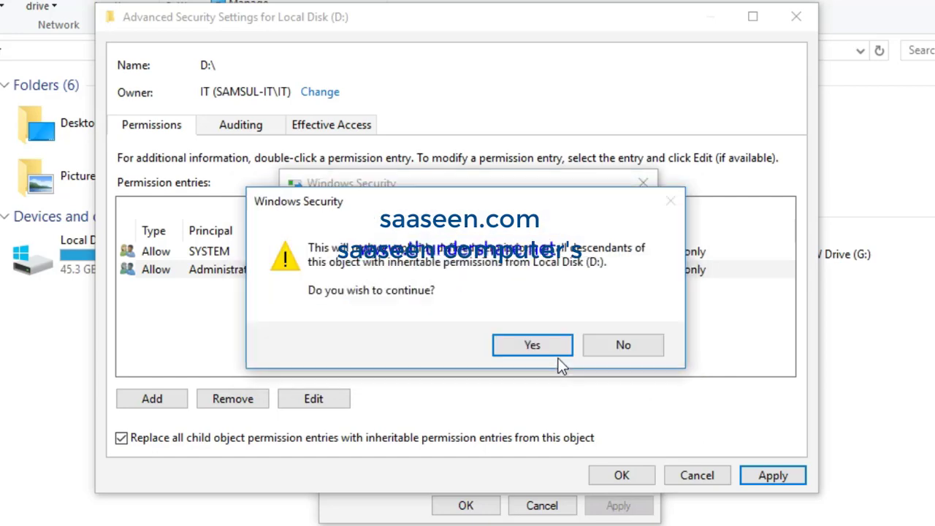
pyautogui.click(540, 343)
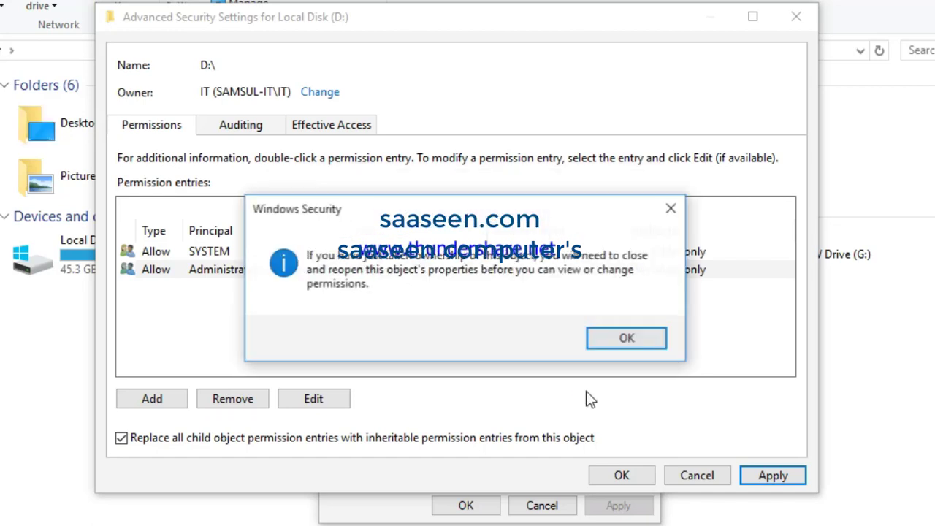
pyautogui.click(626, 339)
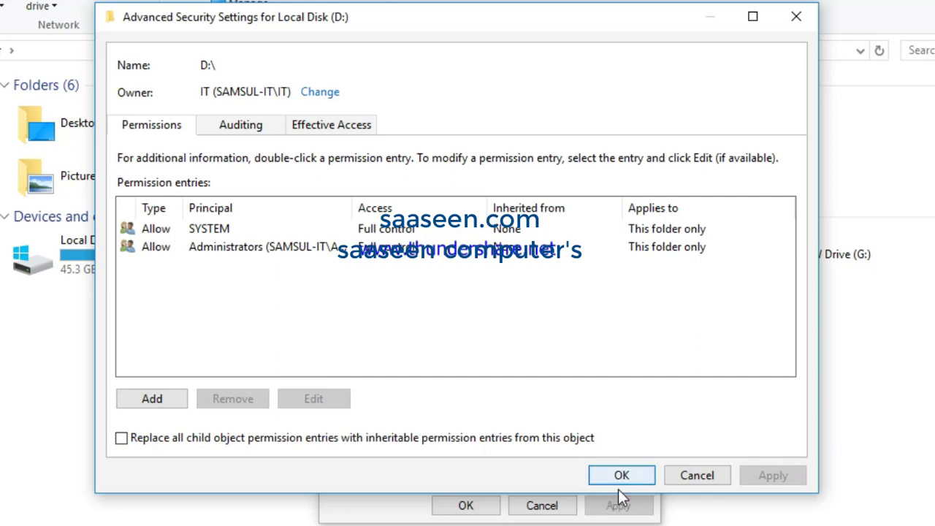
pyautogui.click(617, 481)
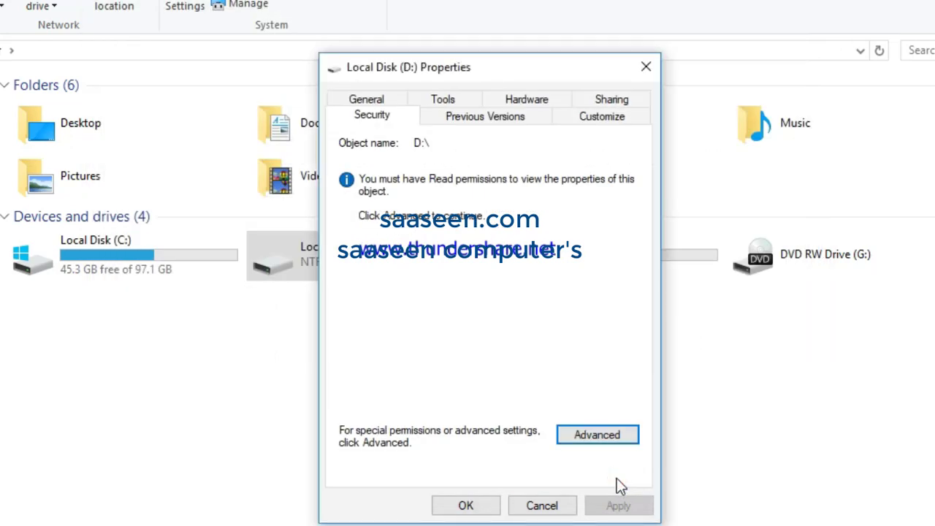
pyautogui.click(469, 507)
pyautogui.click(468, 507)
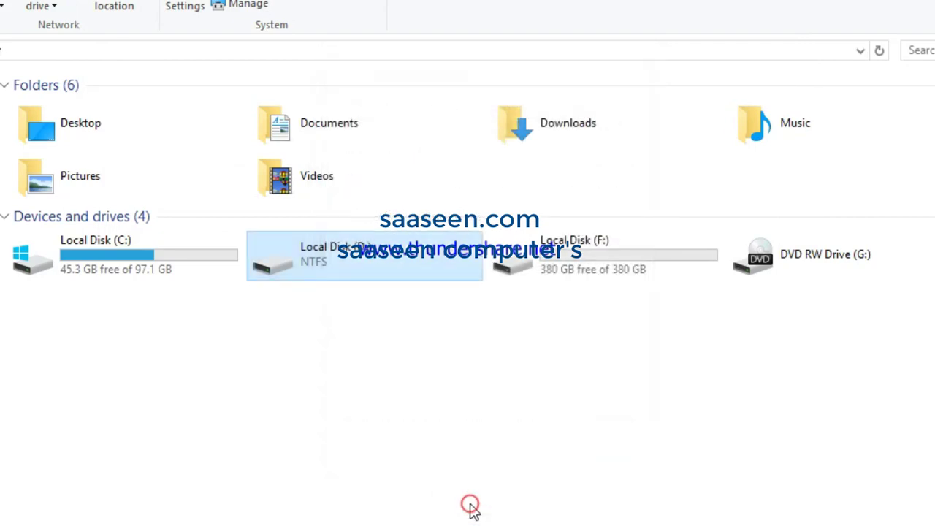
# Step: Refresh the Computer view showing the folders and drives
pyautogui.click(323, 316)
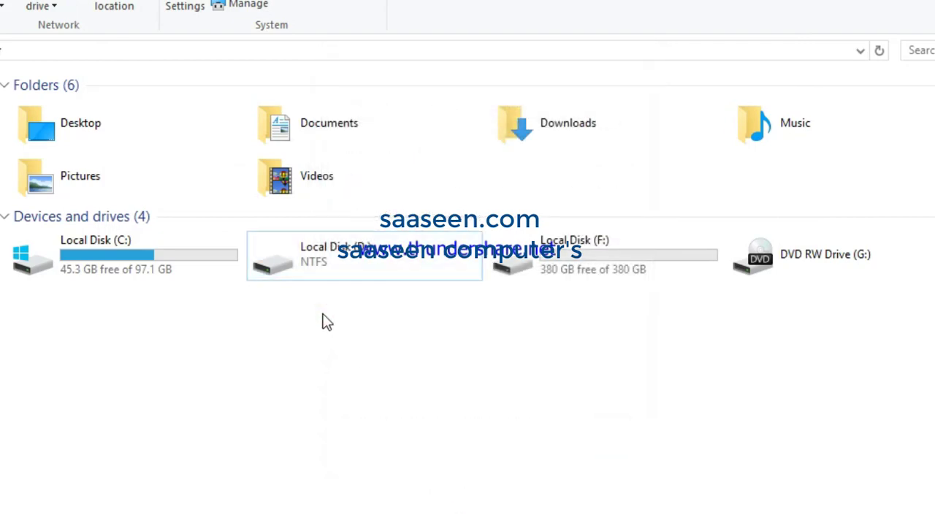
pyautogui.rightClick(326, 322)
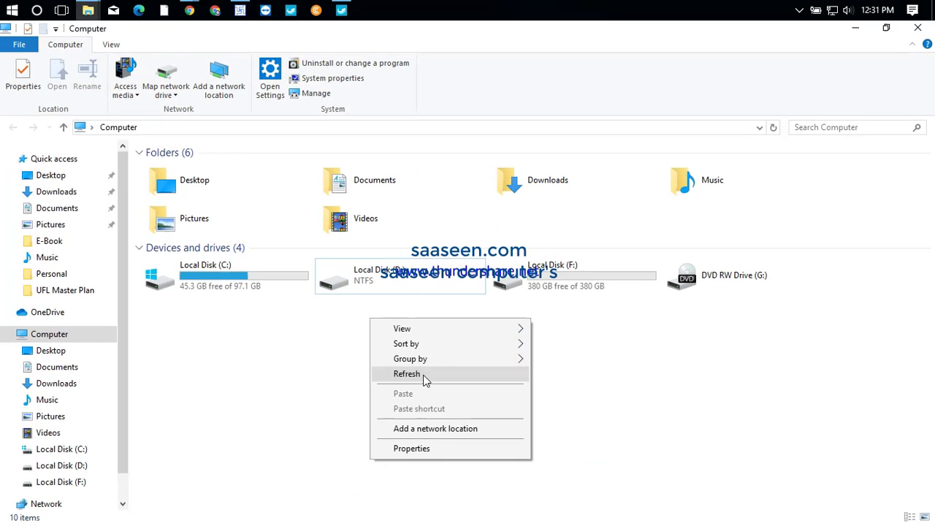
pyautogui.click(396, 390)
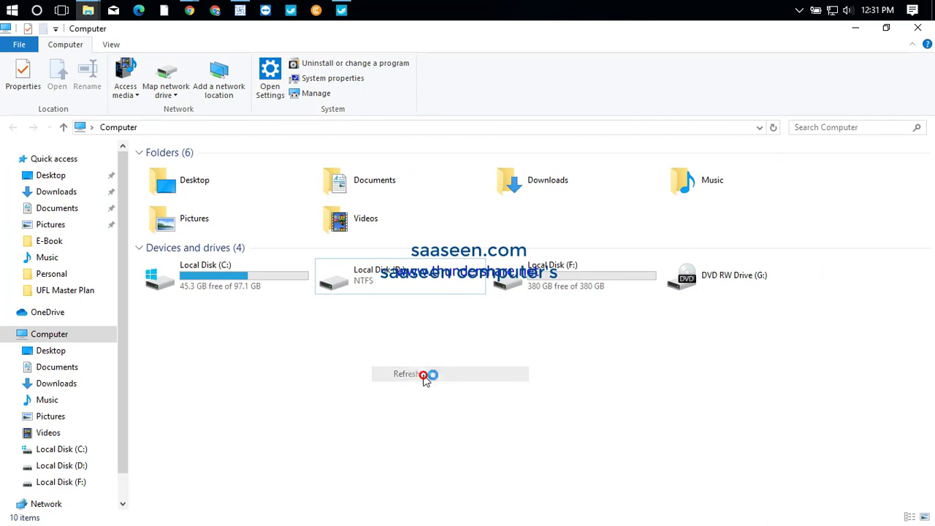
# Step: Reopen the properties of Local Disk (D:) and show its security permissions
pyautogui.click(381, 283)
pyautogui.rightClick(380, 283)
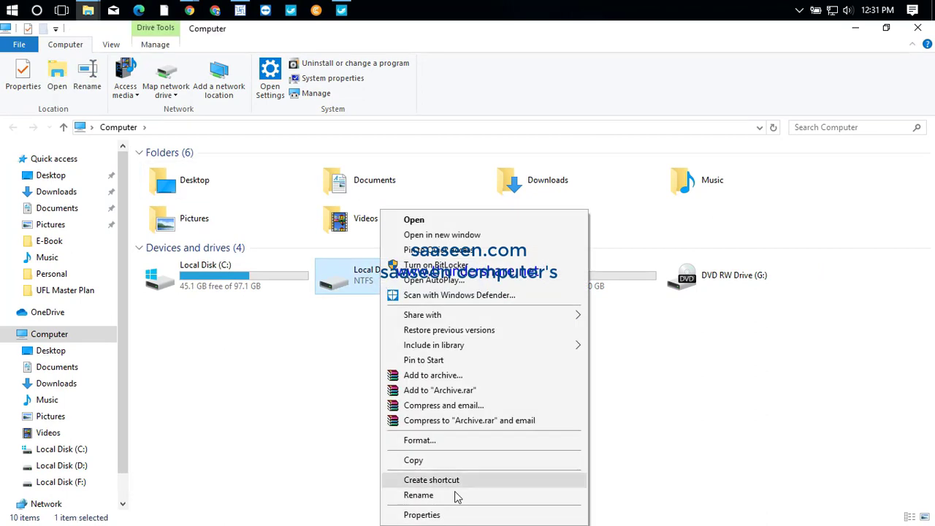
pyautogui.click(422, 515)
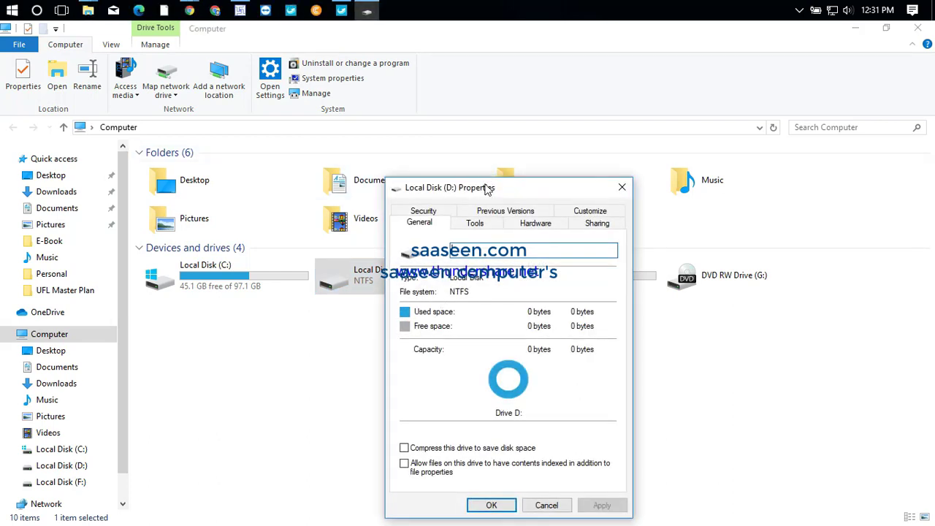
pyautogui.moveTo(486, 189); pyautogui.dragTo(450, 126)
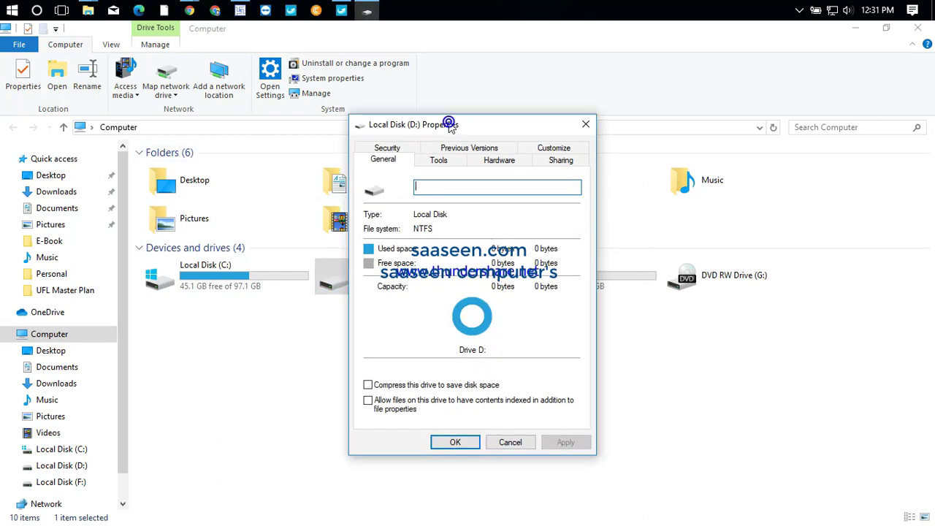
pyautogui.click(388, 148)
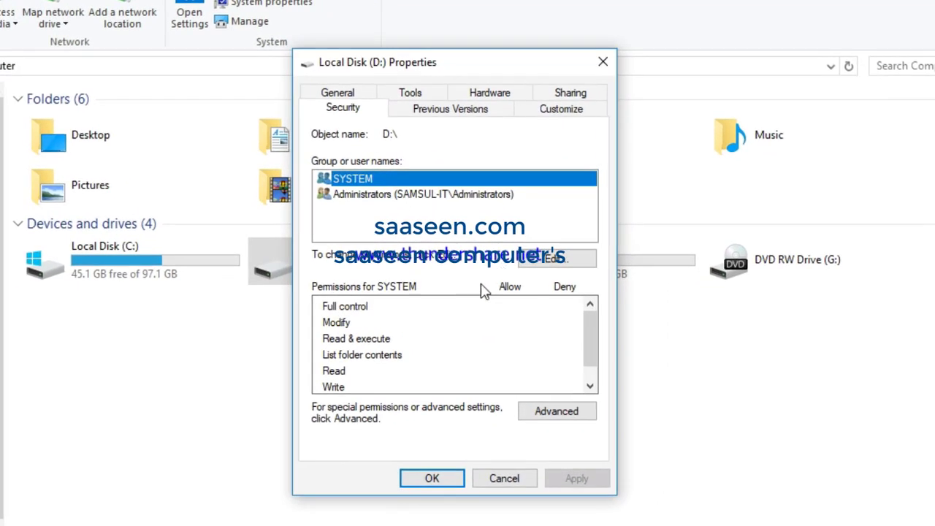
# Step: Allow full control of drive D: for the Administrators group and try to apply the permission change
pyautogui.click(453, 195)
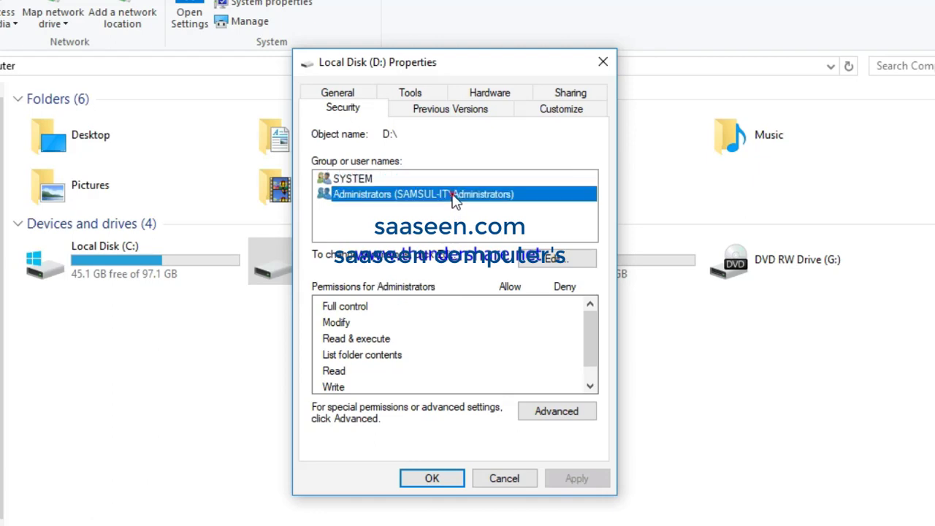
pyautogui.click(561, 266)
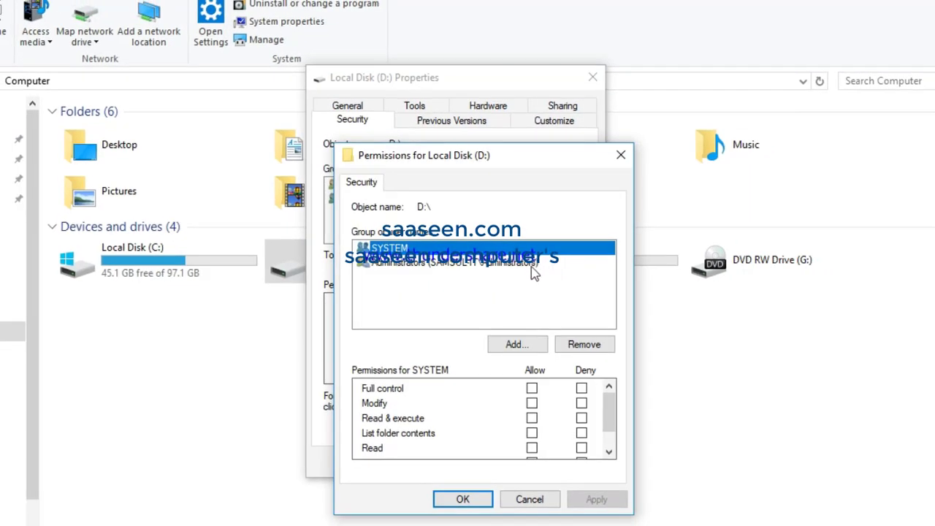
pyautogui.click(520, 265)
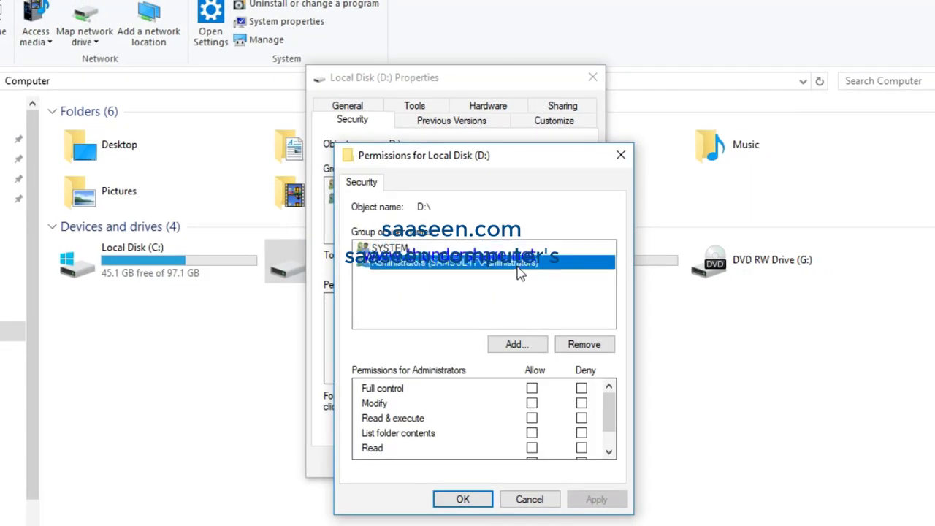
pyautogui.click(531, 388)
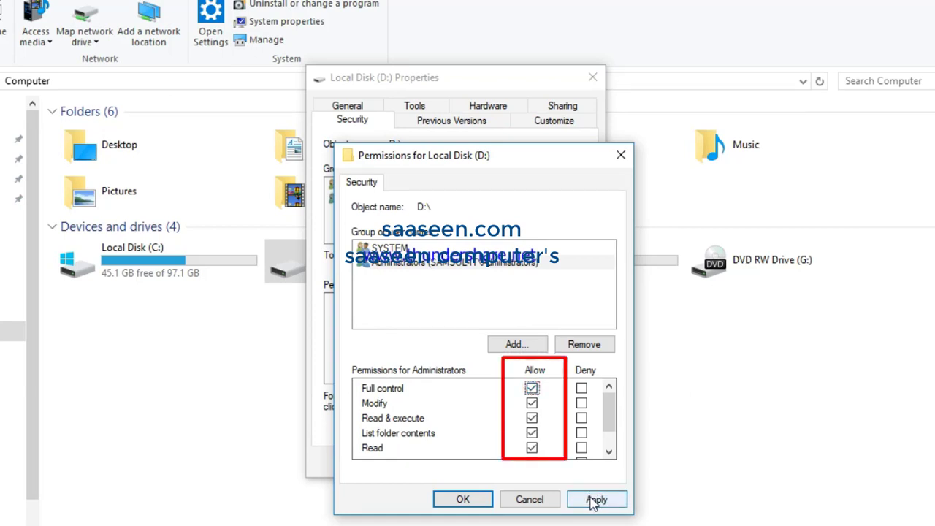
pyautogui.click(595, 501)
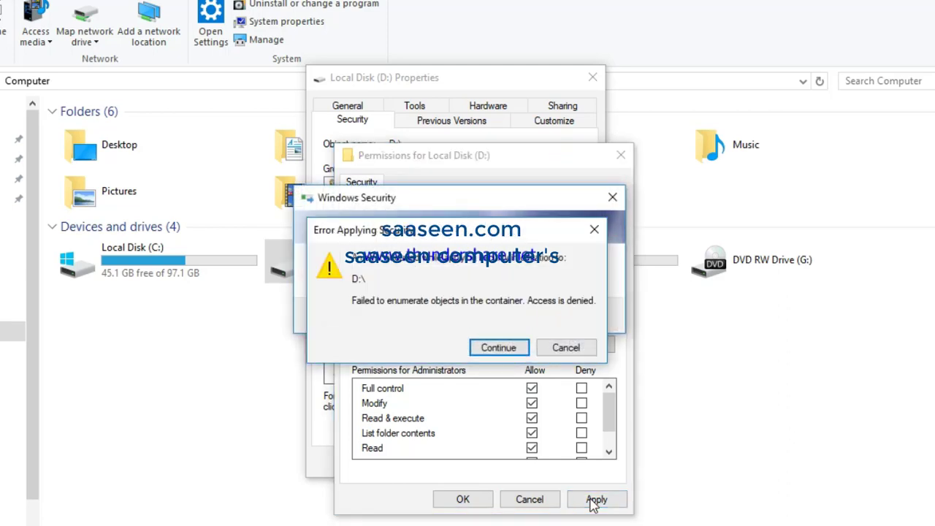
pyautogui.click(501, 349)
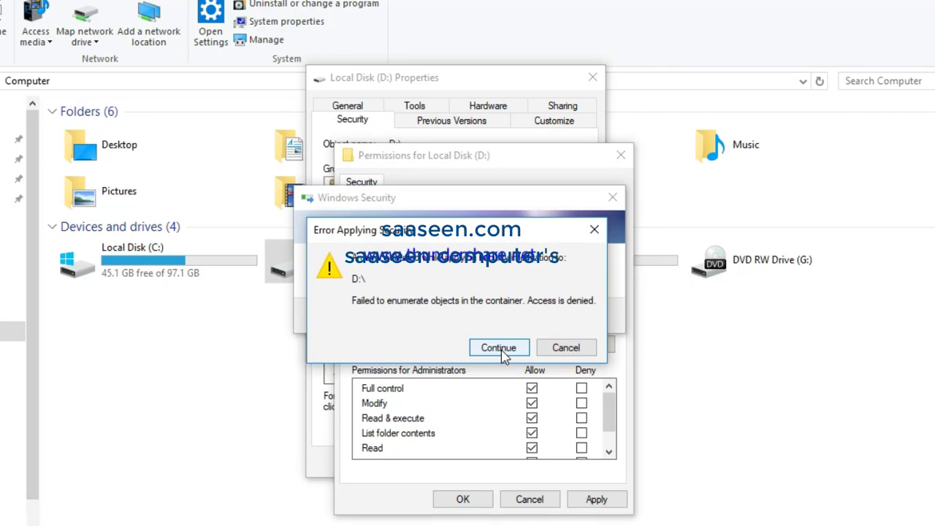
pyautogui.click(499, 349)
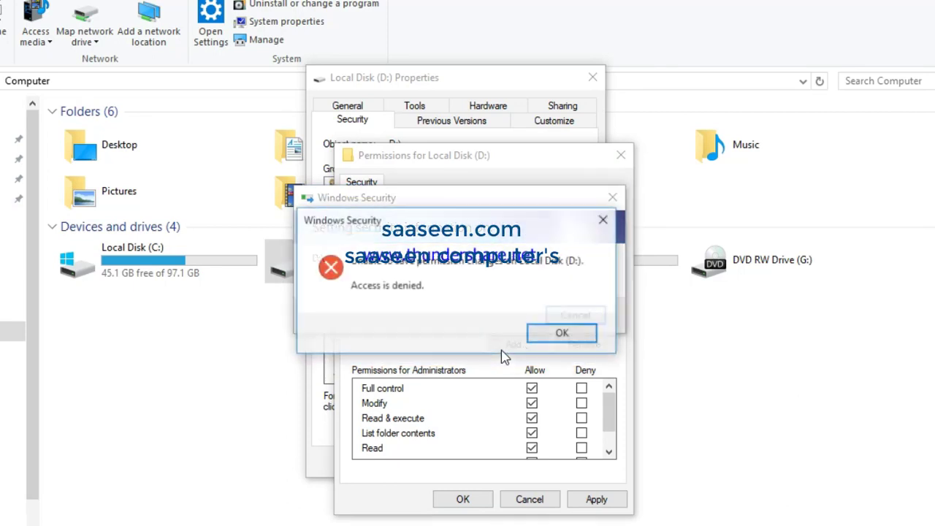
pyautogui.click(563, 334)
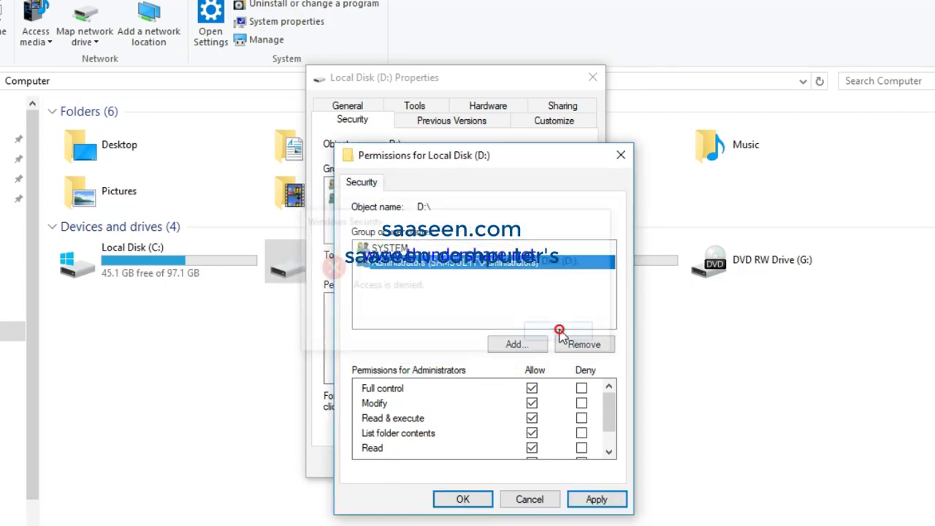
pyautogui.click(435, 248)
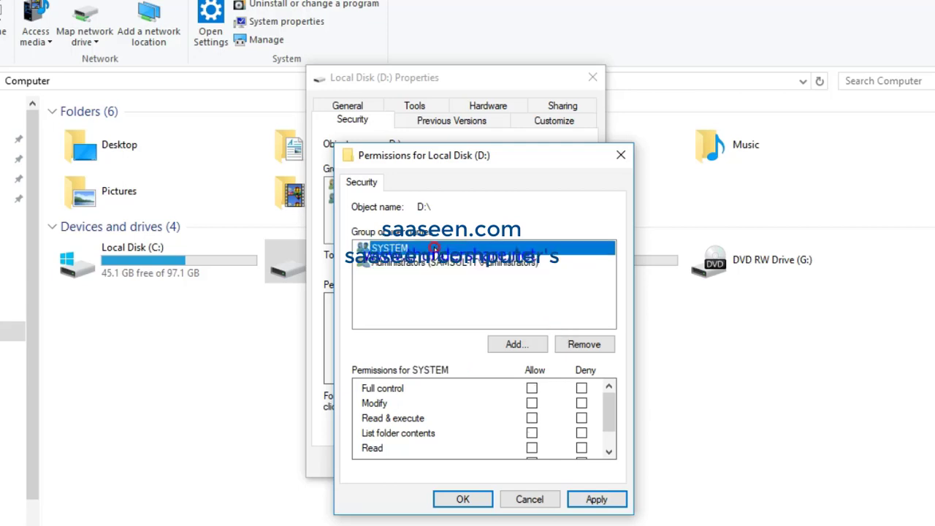
pyautogui.click(506, 264)
pyautogui.click(514, 346)
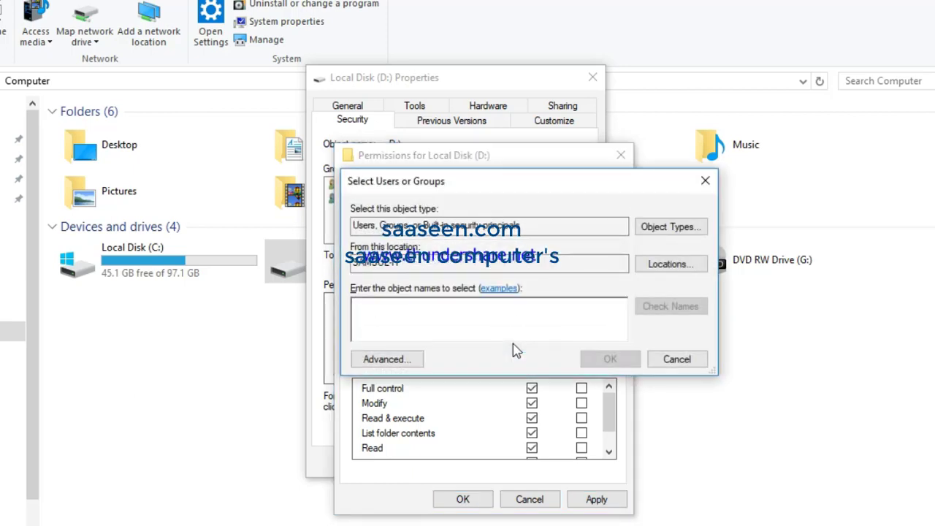
pyautogui.click(679, 359)
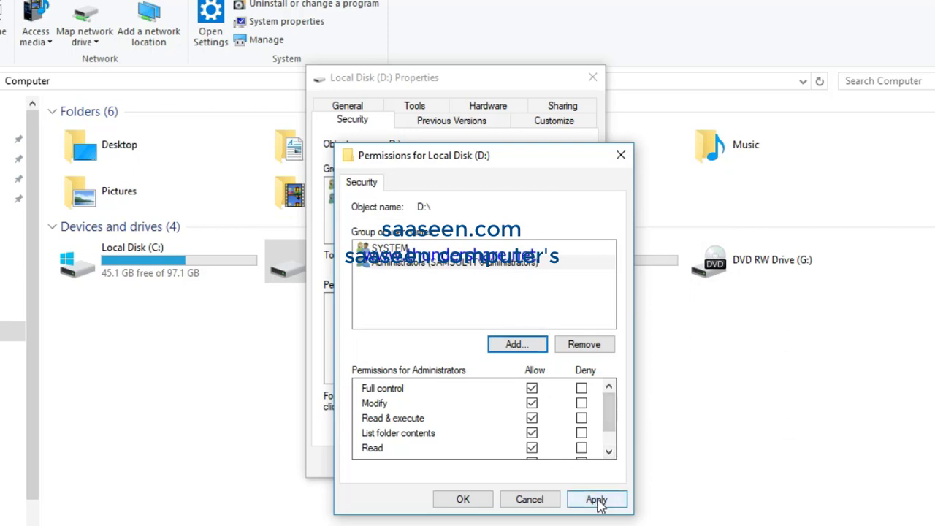
# Step: Try again to apply the full control permission for Administrators, continuing past the security error
pyautogui.click(597, 500)
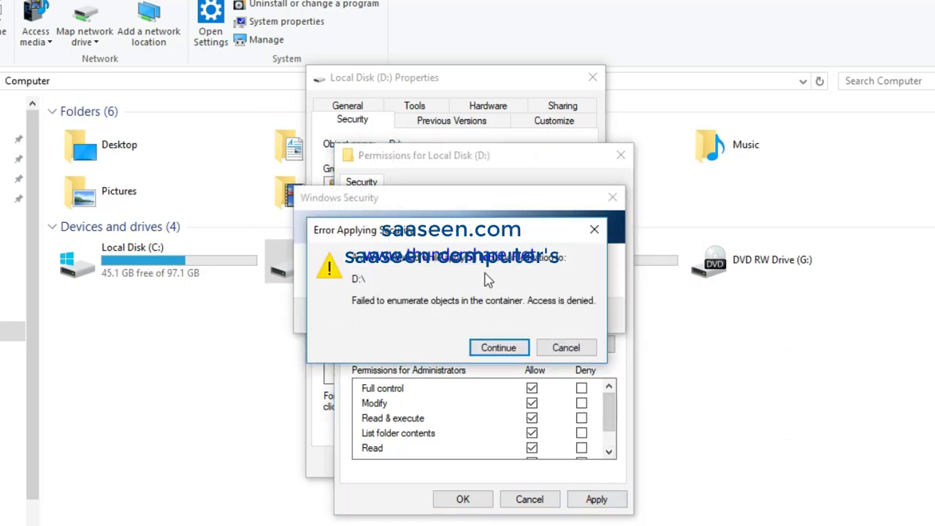
pyautogui.click(498, 349)
pyautogui.click(498, 348)
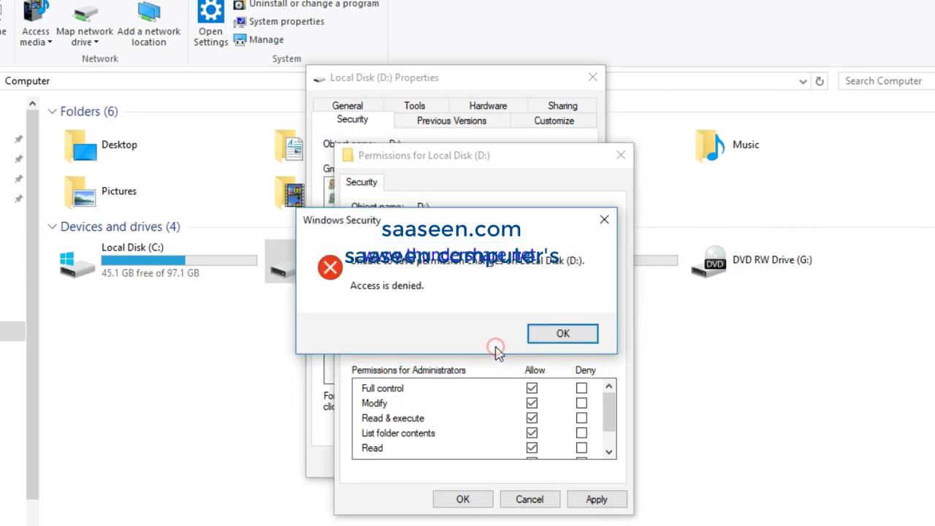
pyautogui.click(559, 333)
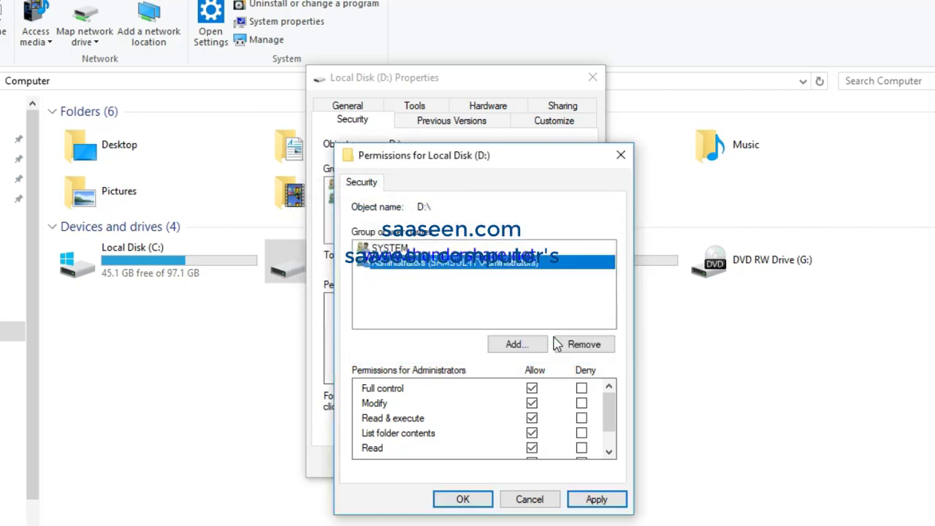
# Step: Try to save the Administrators permissions by confirming the permissions dialog, and retry the save once more
pyautogui.click(463, 501)
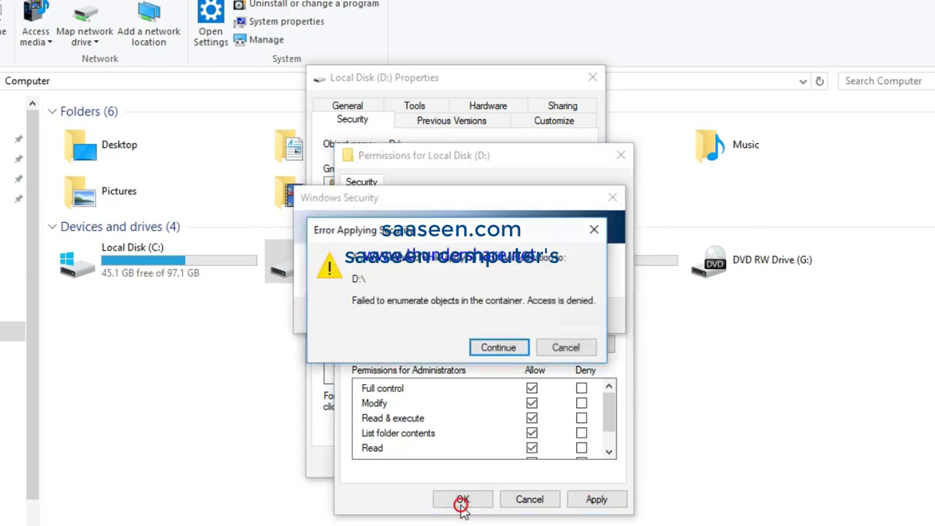
pyautogui.click(511, 350)
pyautogui.click(510, 350)
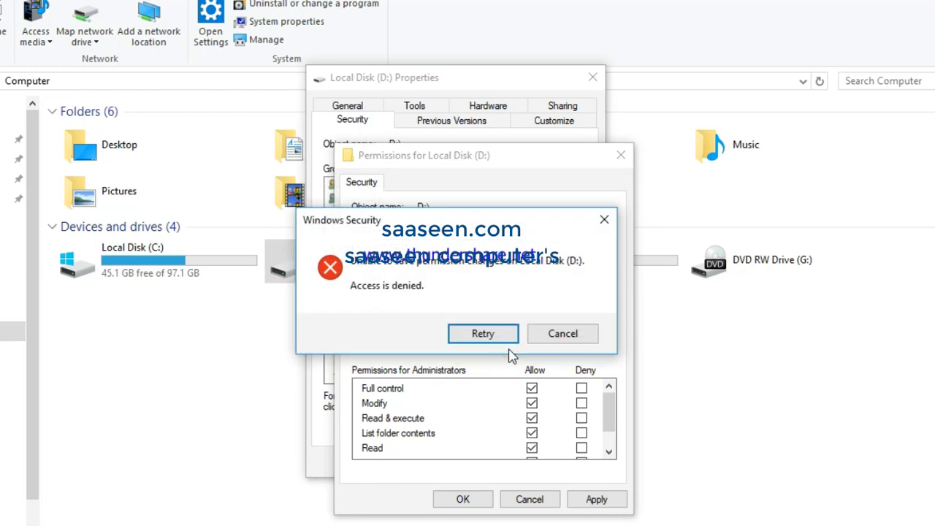
pyautogui.click(500, 336)
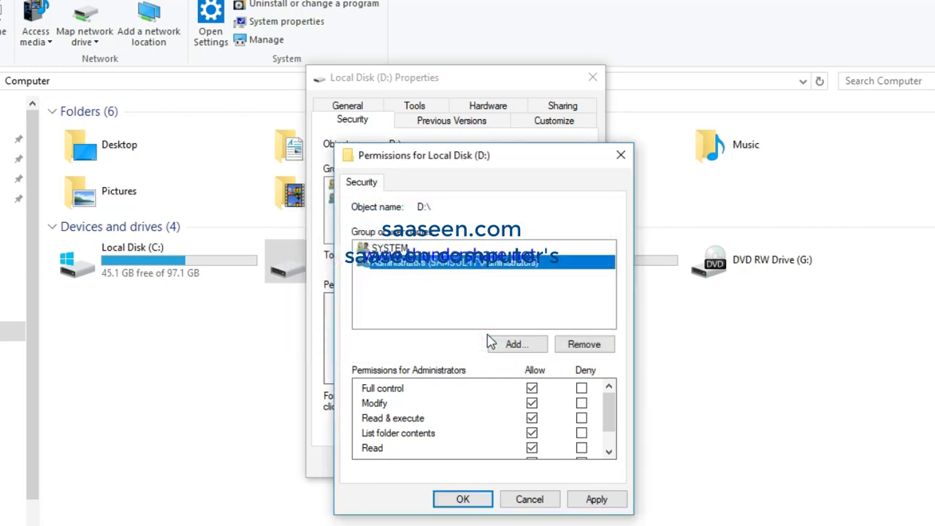
pyautogui.click(473, 504)
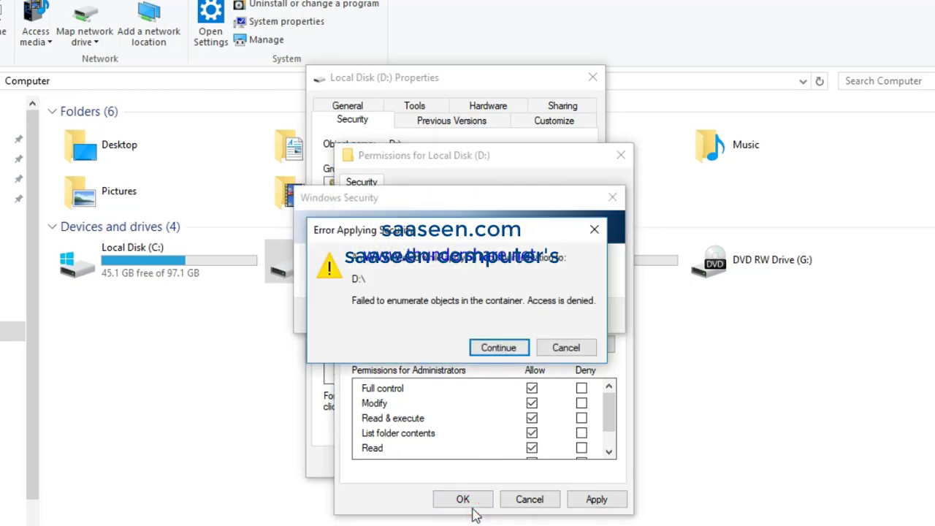
pyautogui.click(506, 343)
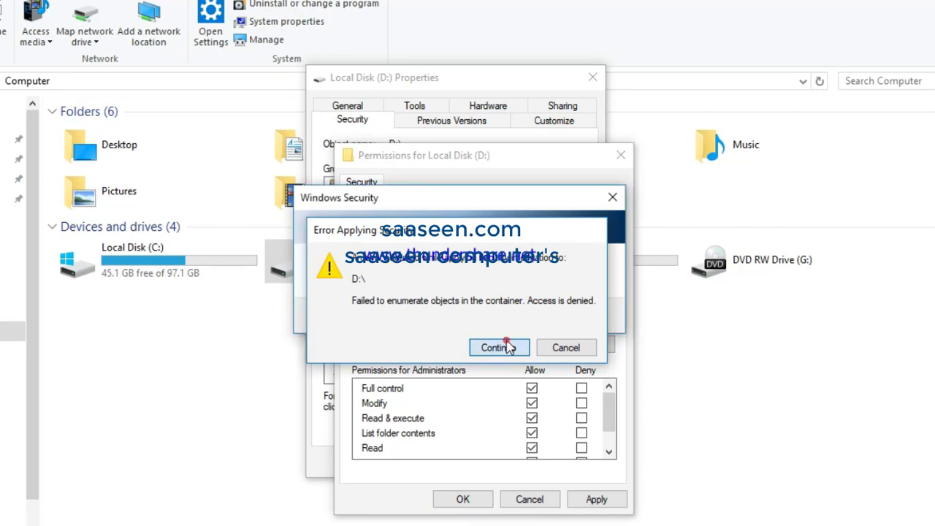
pyautogui.click(505, 340)
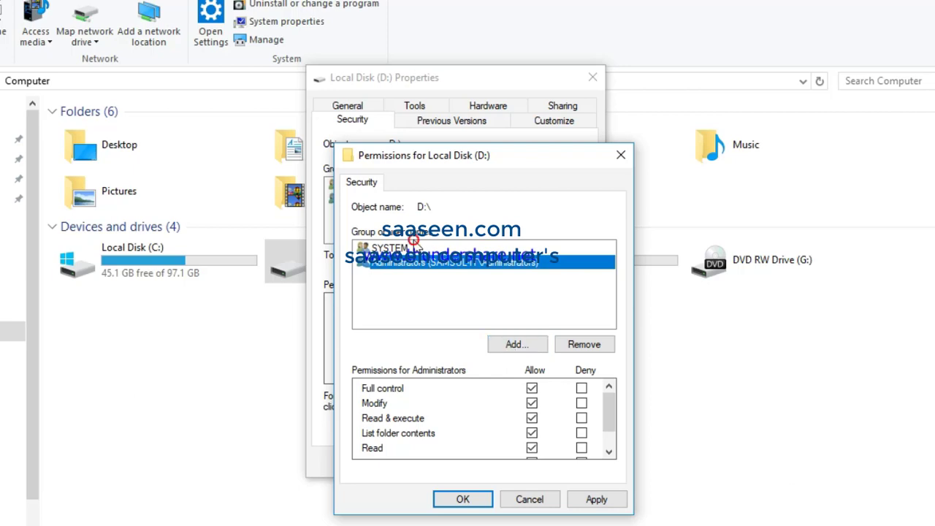
# Step: Allow full control of drive D: for SYSTEM and try to apply the change, continuing past the security error
pyautogui.click(414, 247)
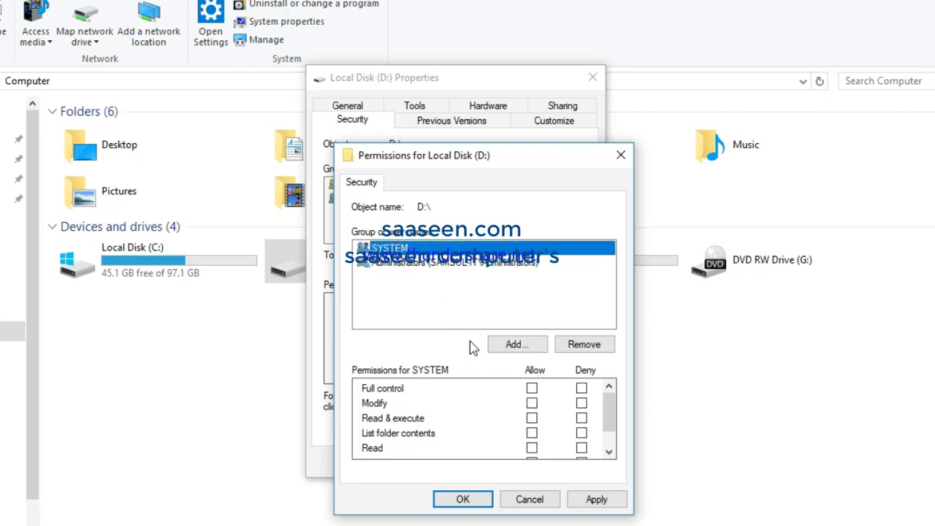
pyautogui.click(532, 388)
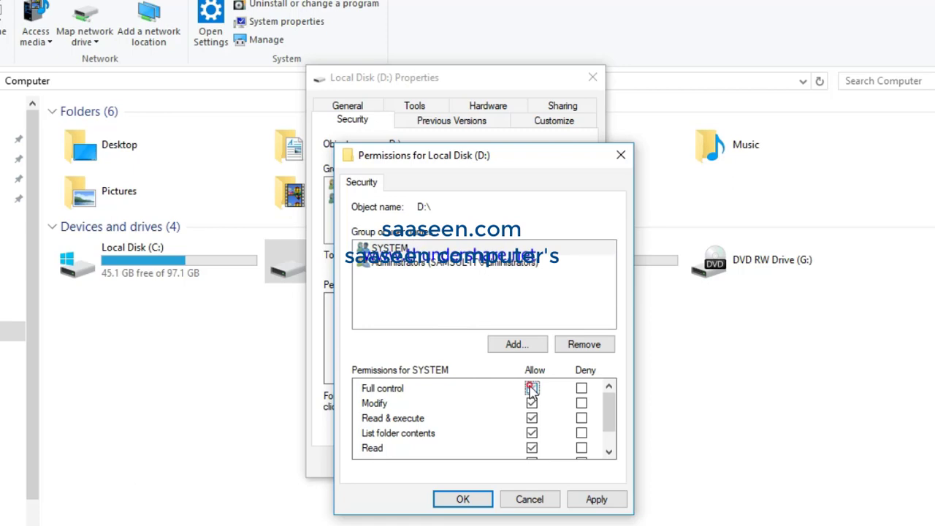
pyautogui.click(597, 499)
pyautogui.click(500, 345)
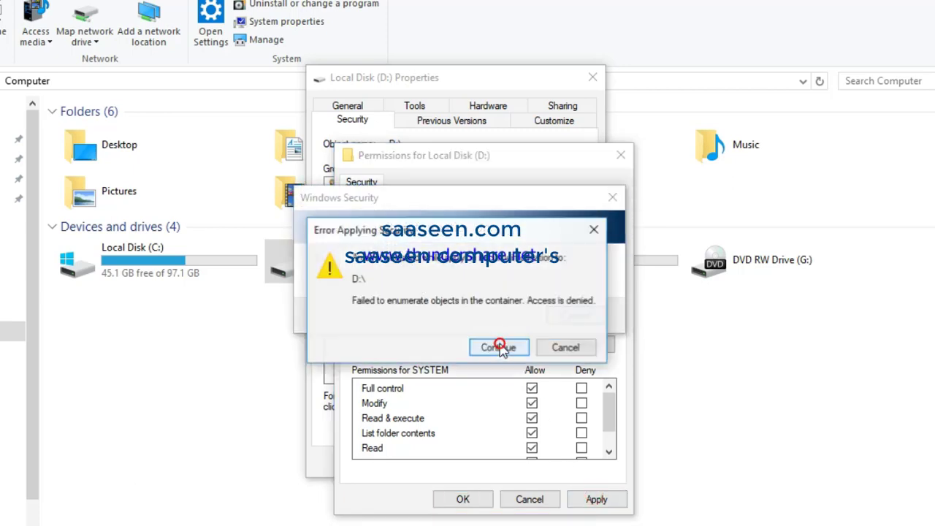
pyautogui.click(552, 336)
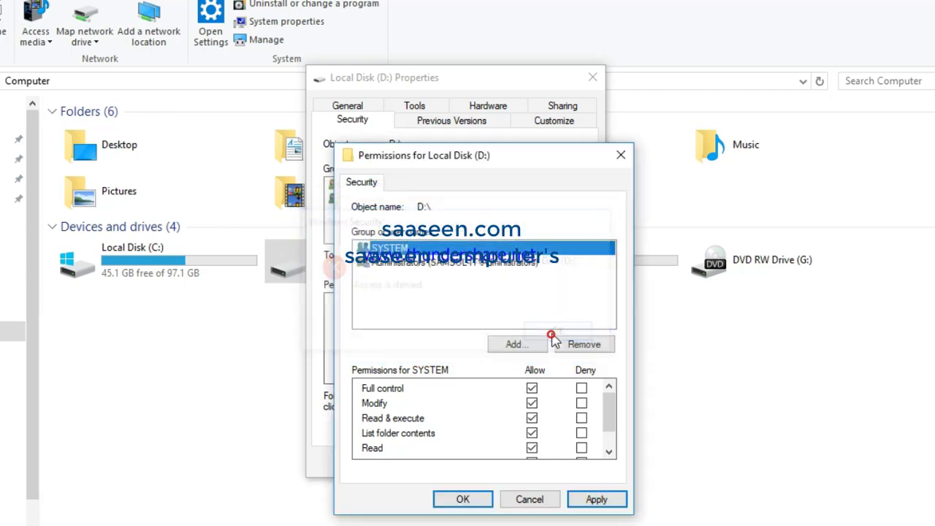
# Step: Try to save the SYSTEM permissions by confirming the permissions dialog, continuing past the errors and retrying the save
pyautogui.click(471, 499)
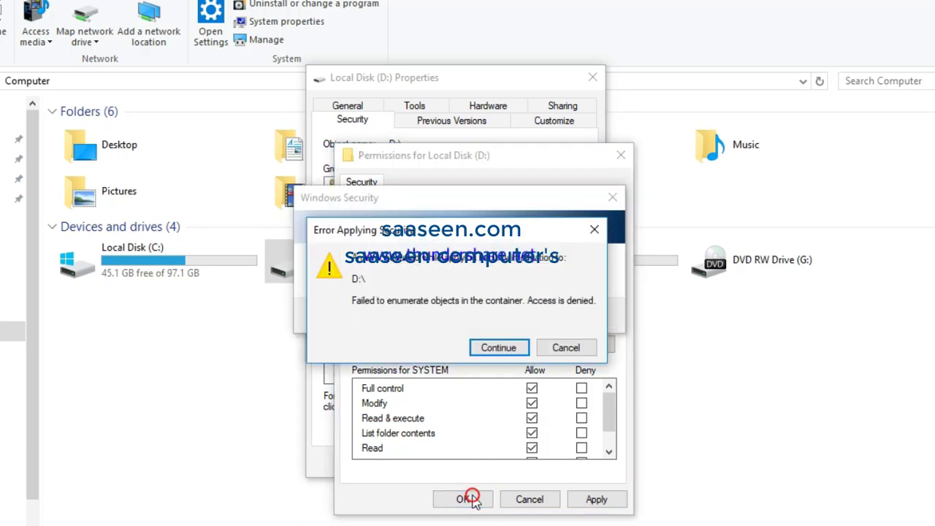
pyautogui.click(516, 352)
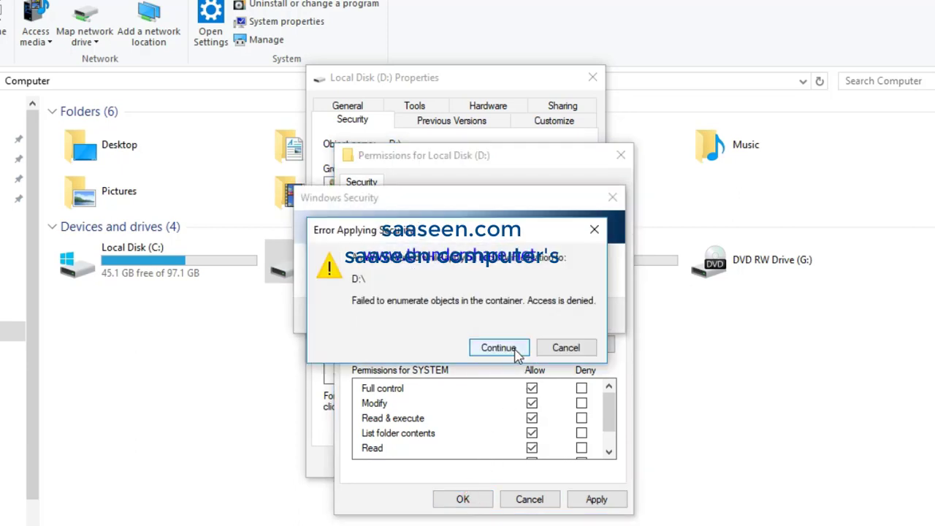
pyautogui.click(517, 352)
pyautogui.click(496, 338)
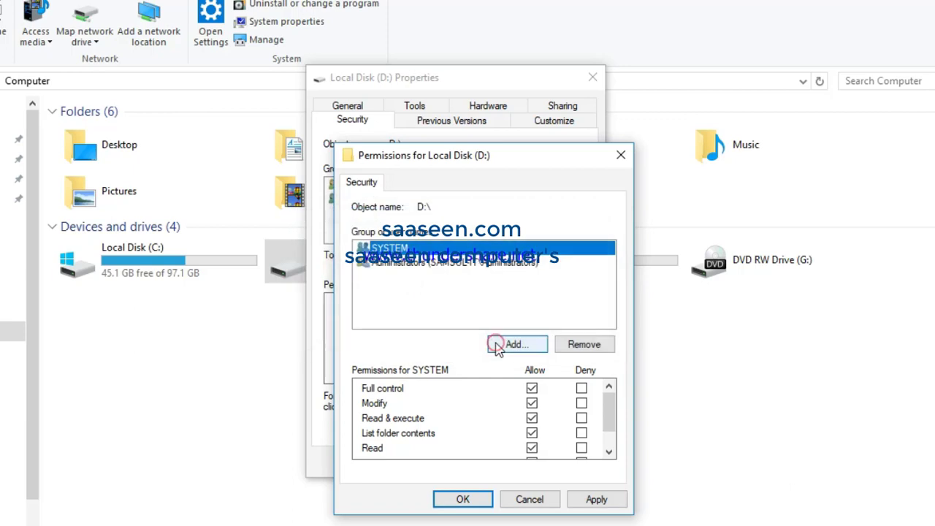
pyautogui.click(463, 499)
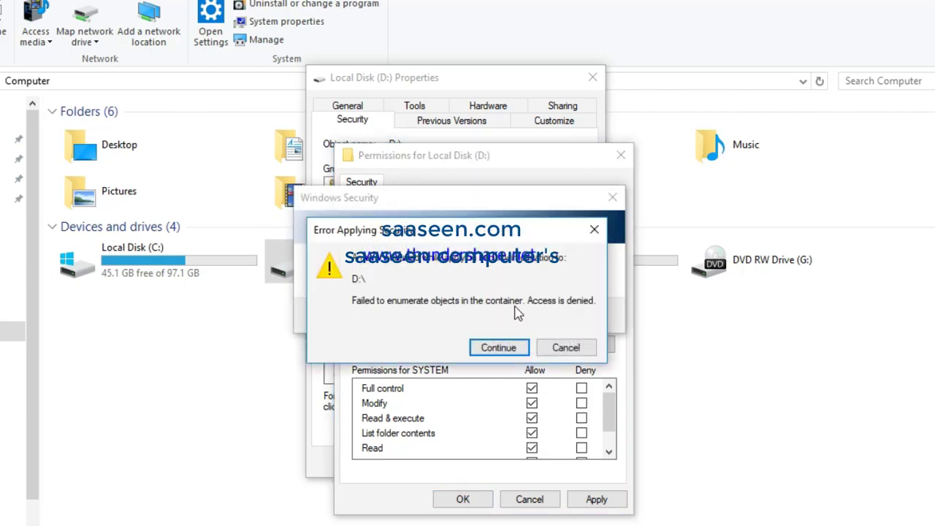
pyautogui.click(503, 347)
pyautogui.click(502, 347)
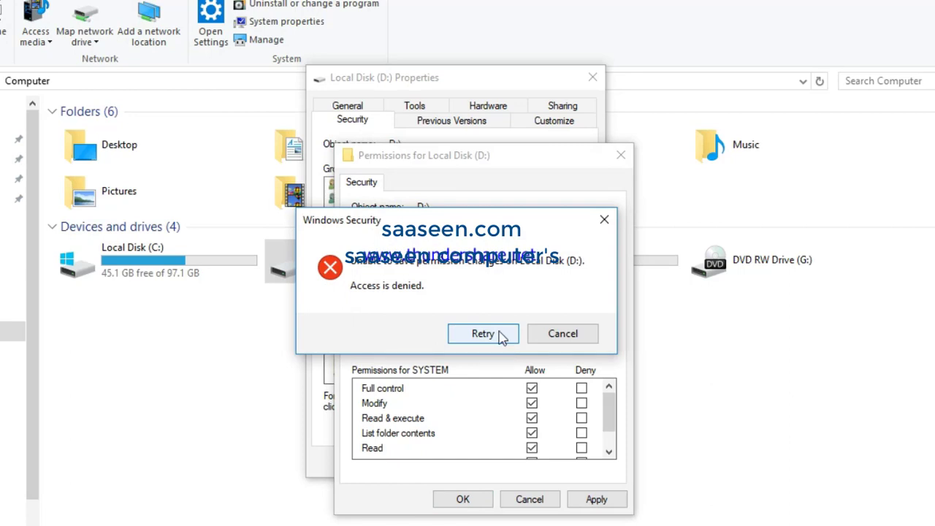
pyautogui.click(483, 333)
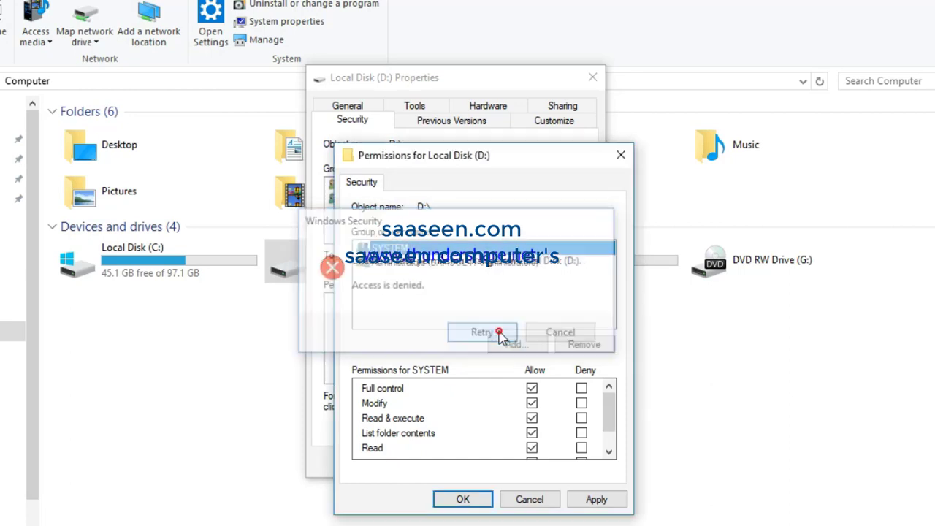
# Step: Confirm the drive permissions again, cancel the propagation at the security error, and refresh the Computer view
pyautogui.click(462, 501)
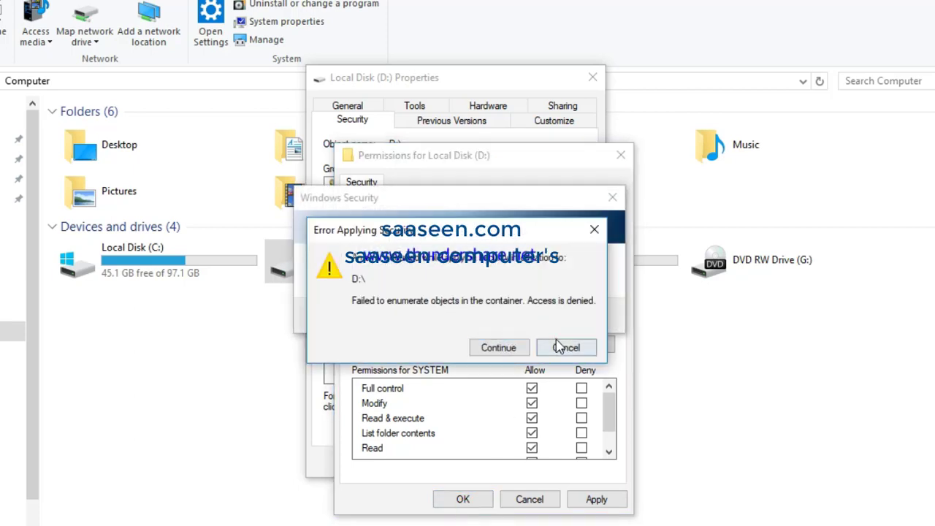
pyautogui.click(557, 346)
pyautogui.click(593, 343)
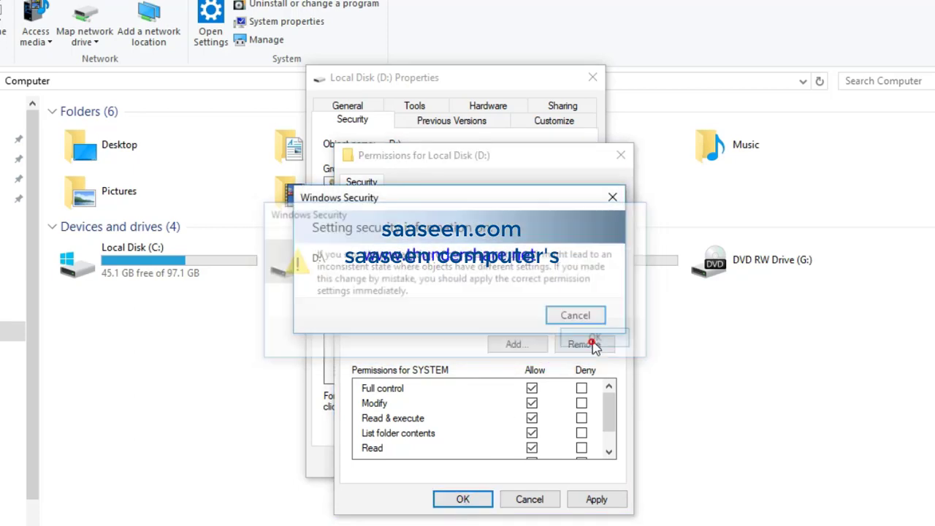
pyautogui.rightClick(521, 343)
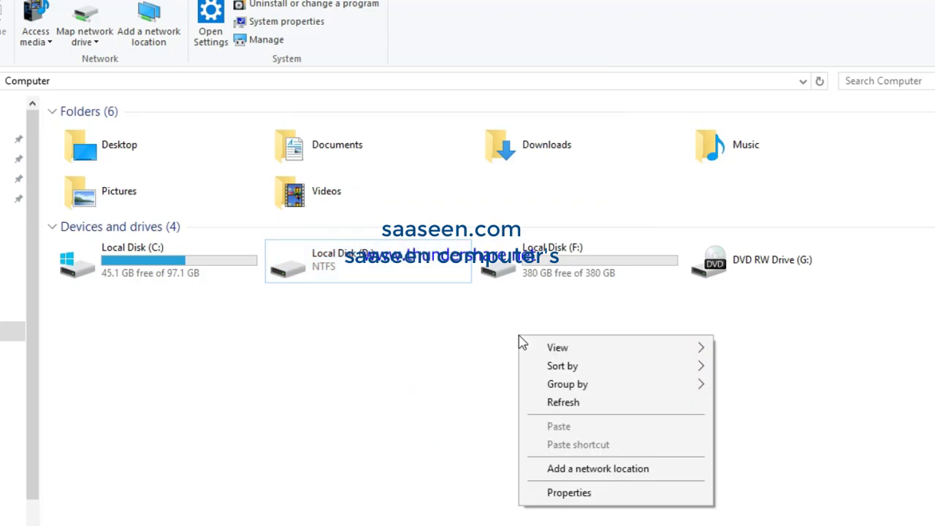
pyautogui.click(566, 404)
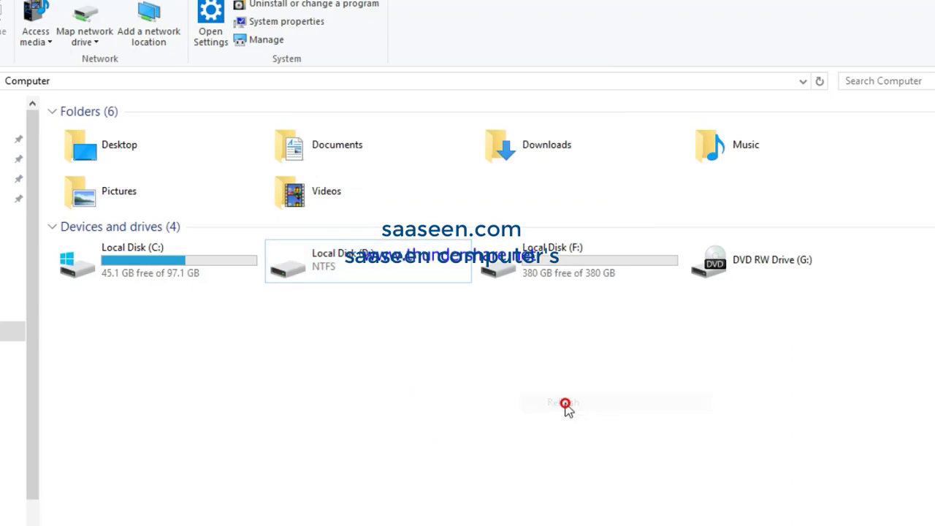
# Step: Reopen the editable security permissions of Local Disk (D:) and select the Administrators group
pyautogui.rightClick(351, 264)
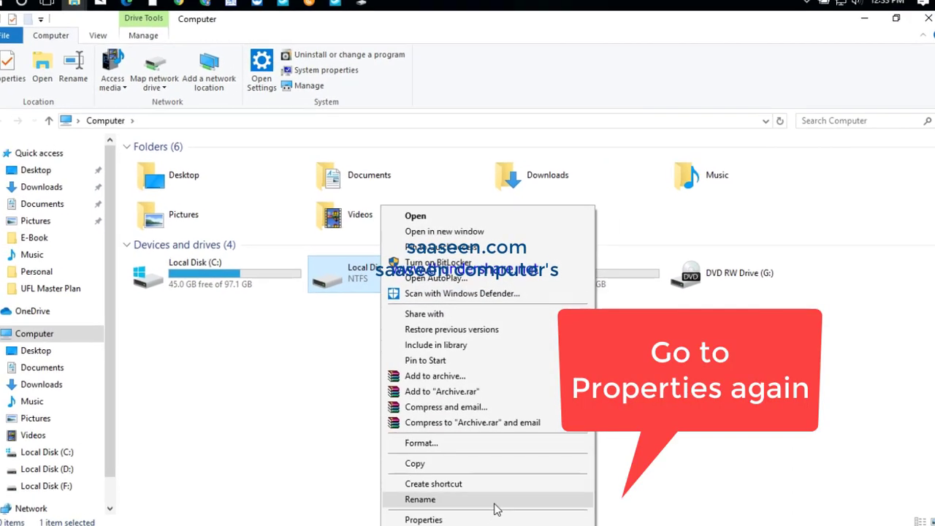
pyautogui.click(495, 510)
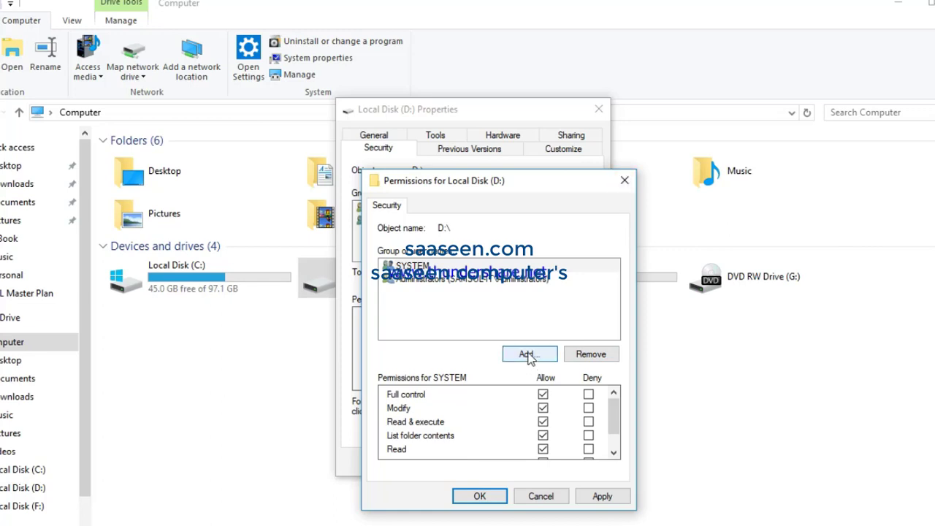
pyautogui.click(533, 279)
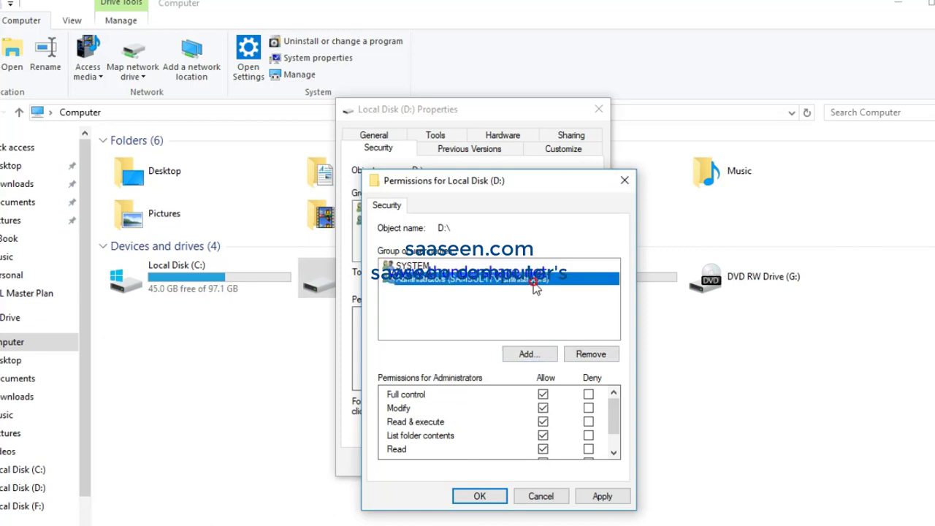
# Step: Start adding a user to the drive's permissions by entering the account "it" and checking the name
pyautogui.click(533, 353)
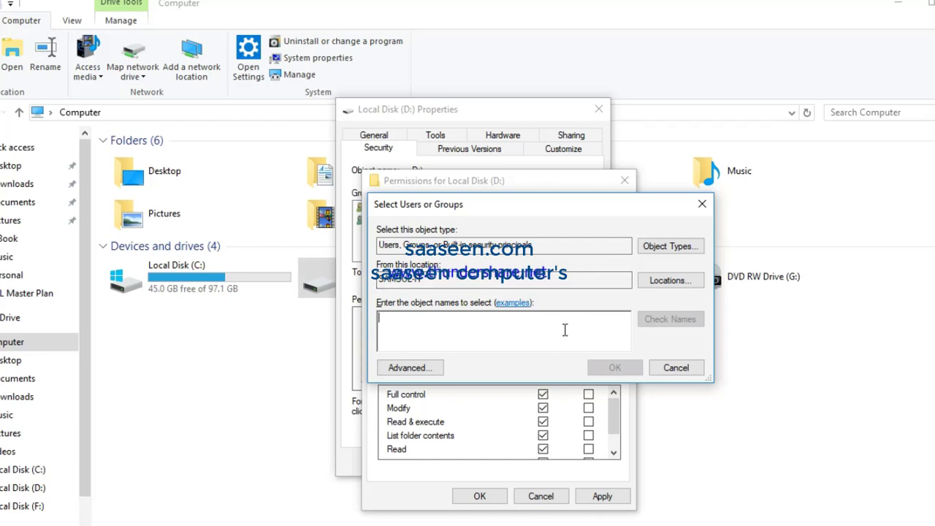
pyautogui.write('it')
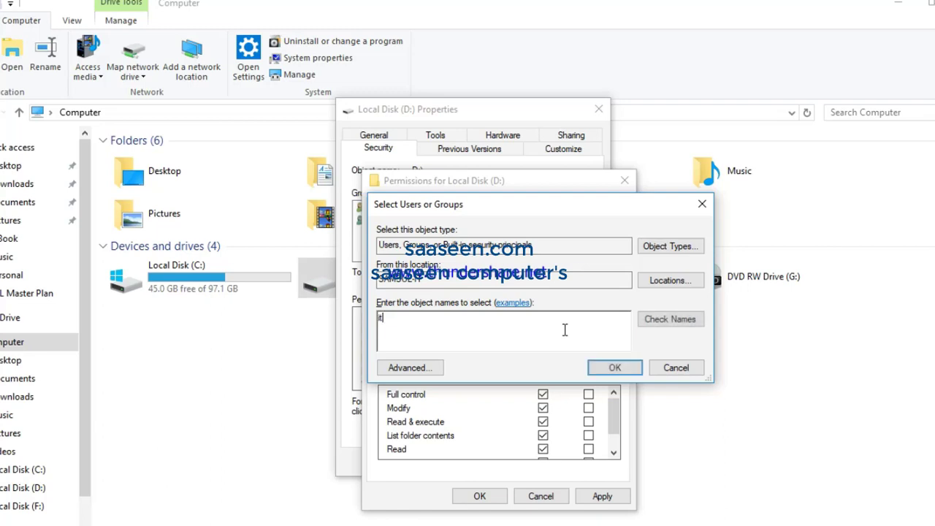
pyautogui.click(663, 319)
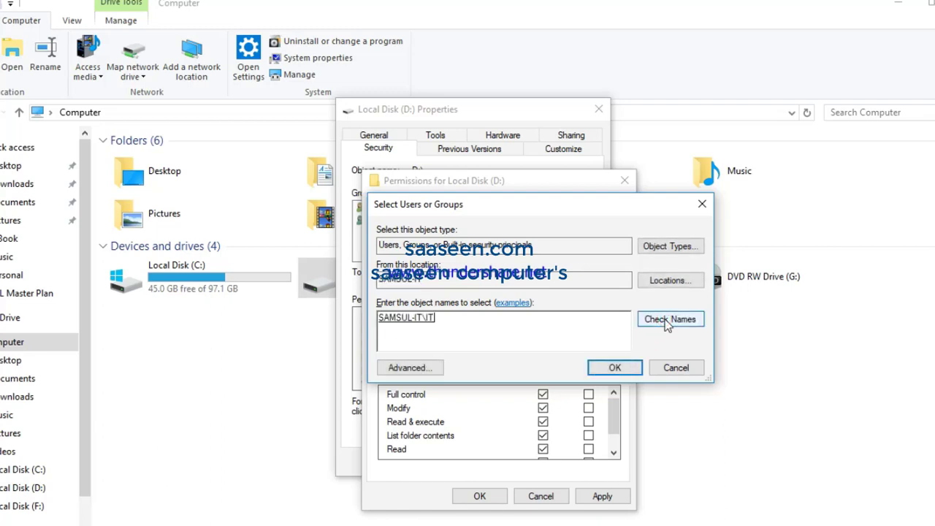
pyautogui.click(408, 367)
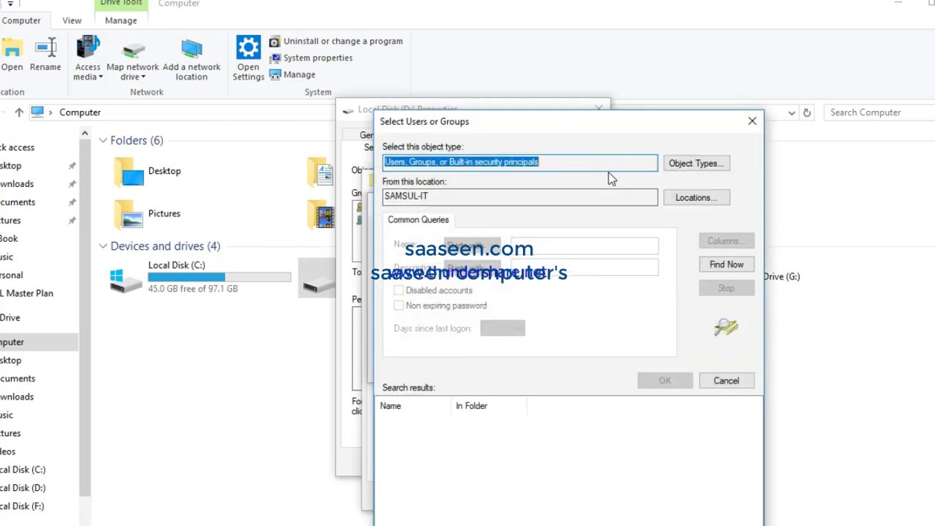
pyautogui.click(691, 198)
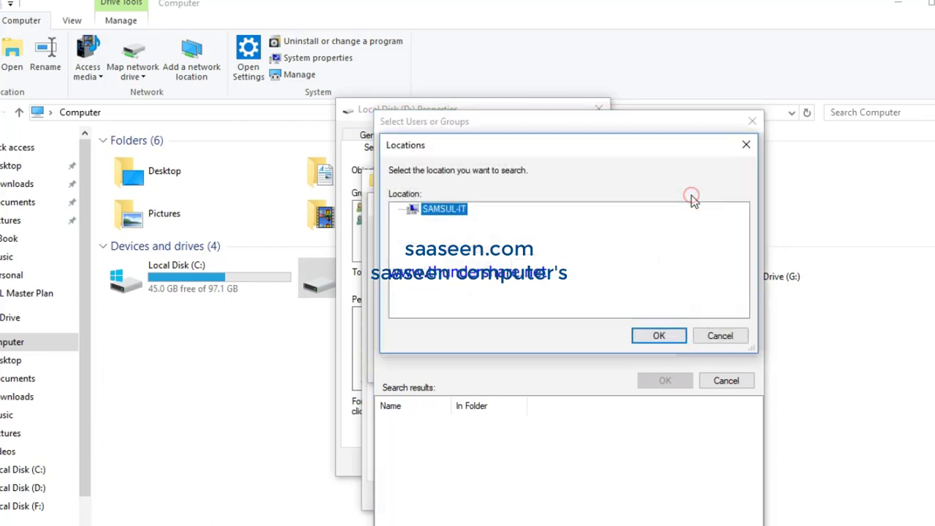
pyautogui.click(661, 341)
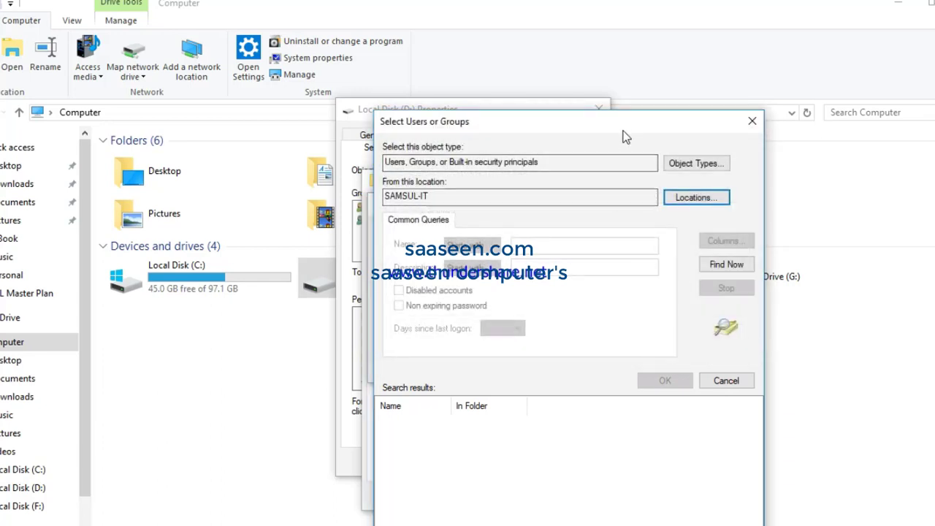
pyautogui.moveTo(622, 129); pyautogui.dragTo(612, 96)
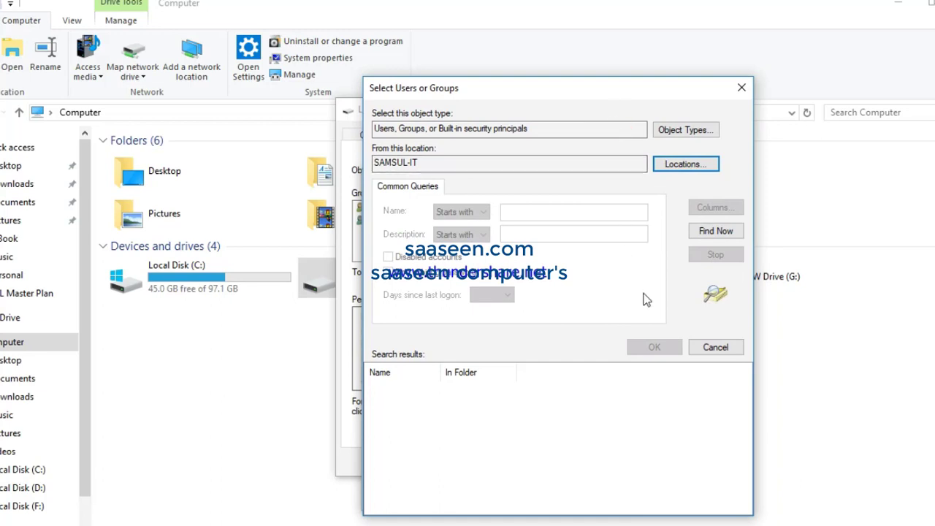
pyautogui.click(742, 86)
# Step: Add the checked IT account to the drive's permissions and apply them, stopping the propagation and acknowledging the warning
pyautogui.click(615, 367)
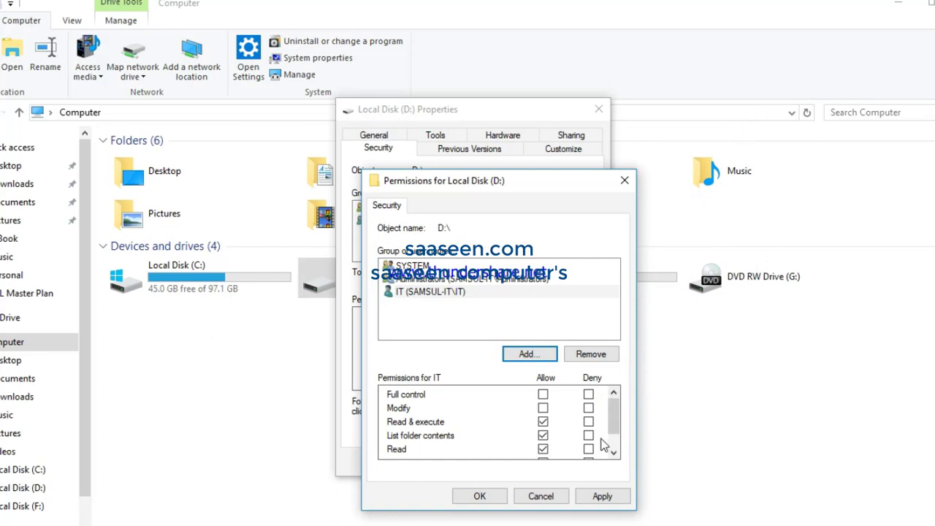
pyautogui.click(602, 497)
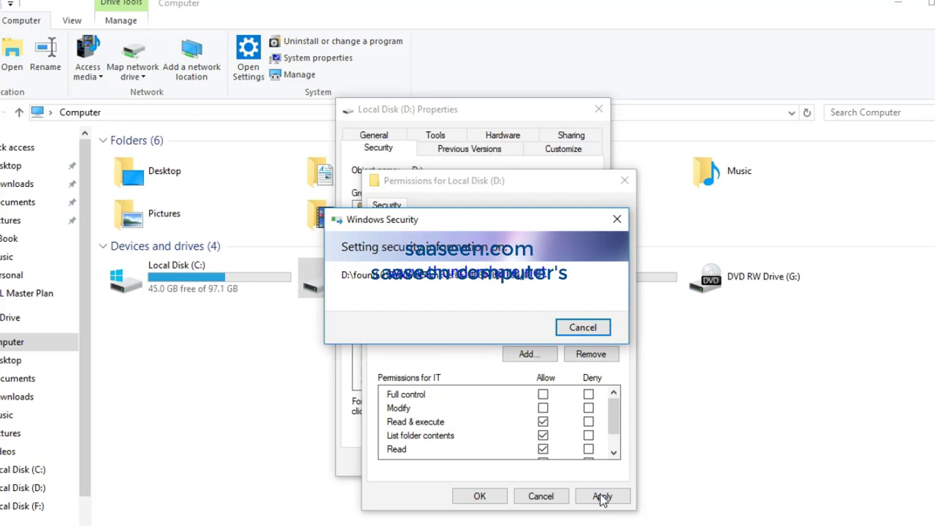
pyautogui.click(580, 329)
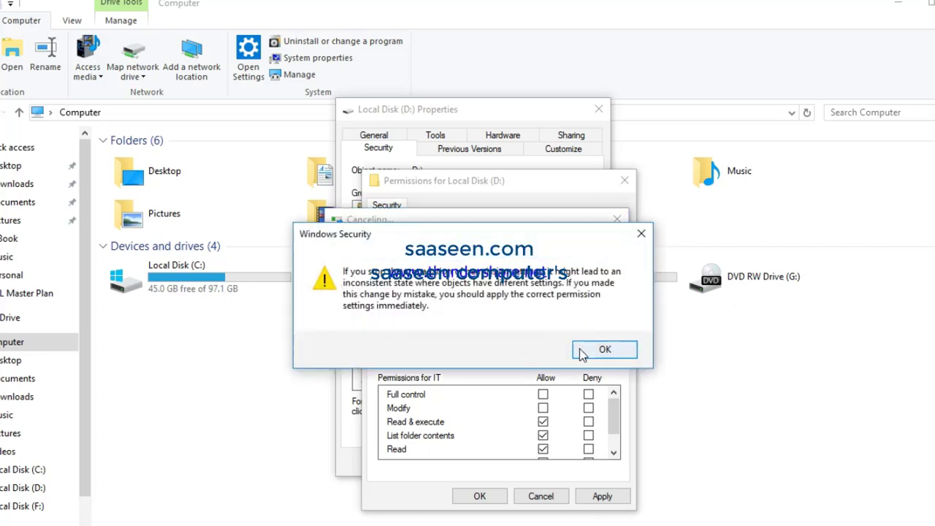
pyautogui.click(600, 349)
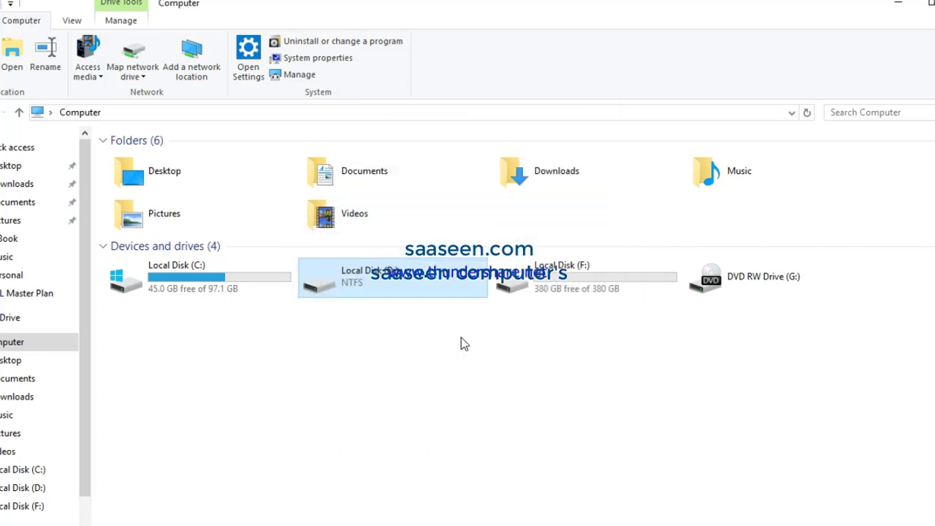
# Step: Refresh the Computer view and open Local Disk (D:) to test access
pyautogui.rightClick(461, 340)
pyautogui.click(501, 397)
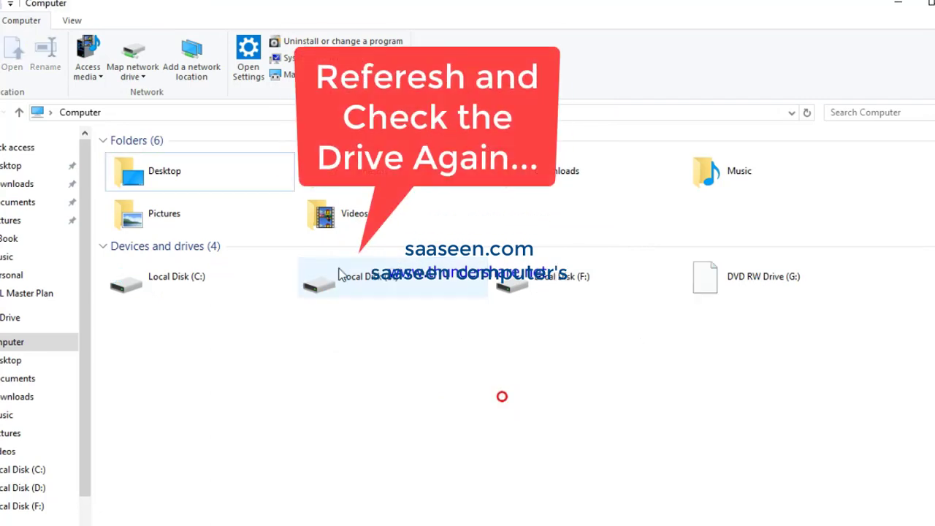
pyautogui.click(348, 285)
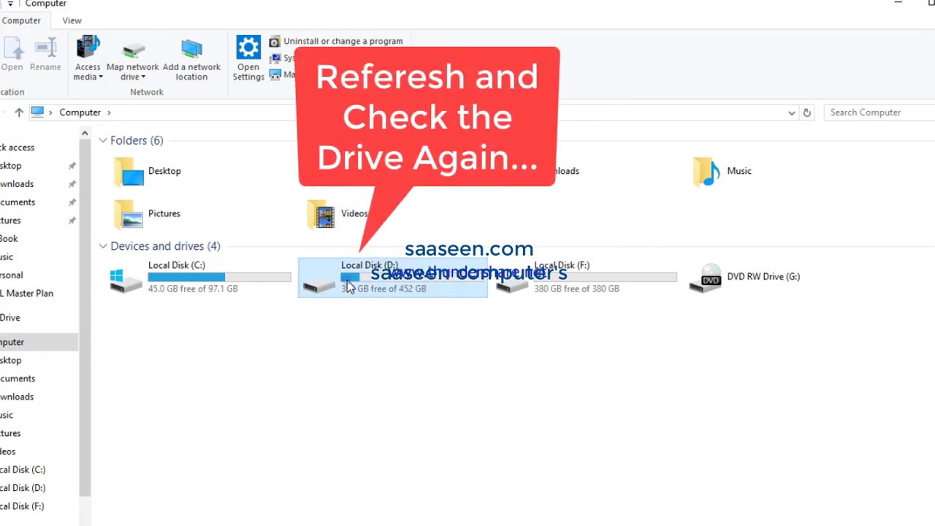
pyautogui.doubleClick(347, 283)
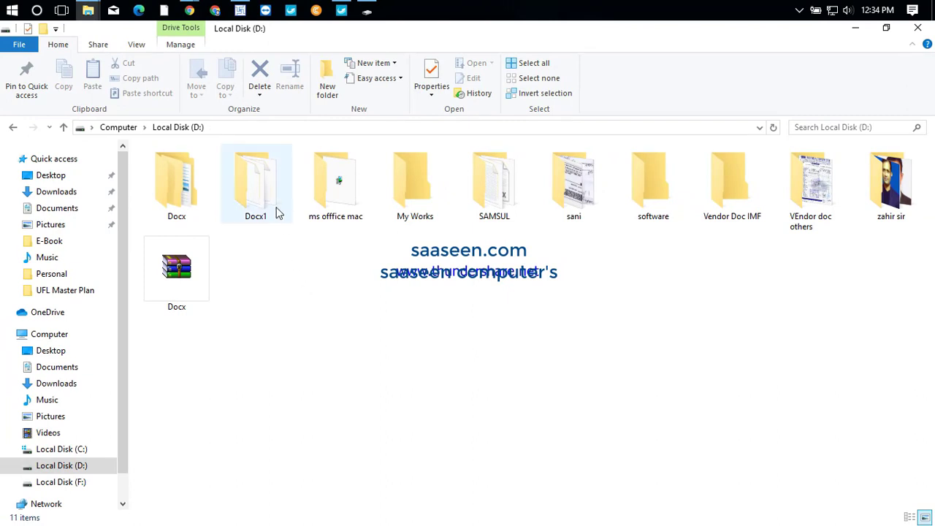
# Step: Check the files in the nested Docx folder on drive D: and return to the drive's root
pyautogui.click(176, 200)
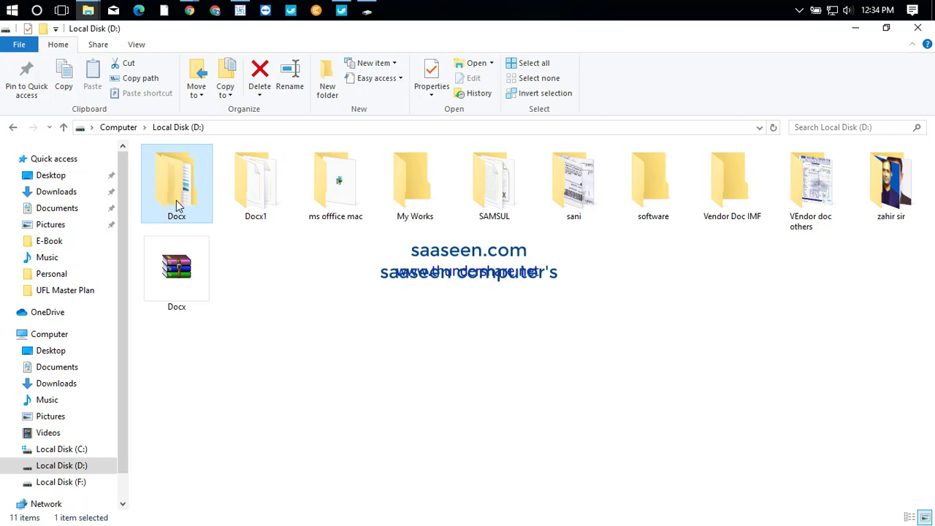
pyautogui.doubleClick(176, 200)
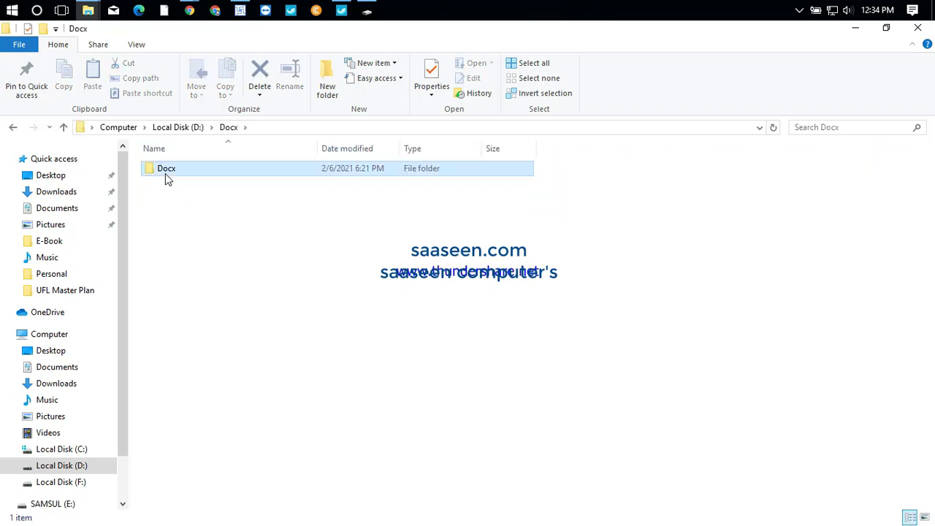
pyautogui.doubleClick(165, 175)
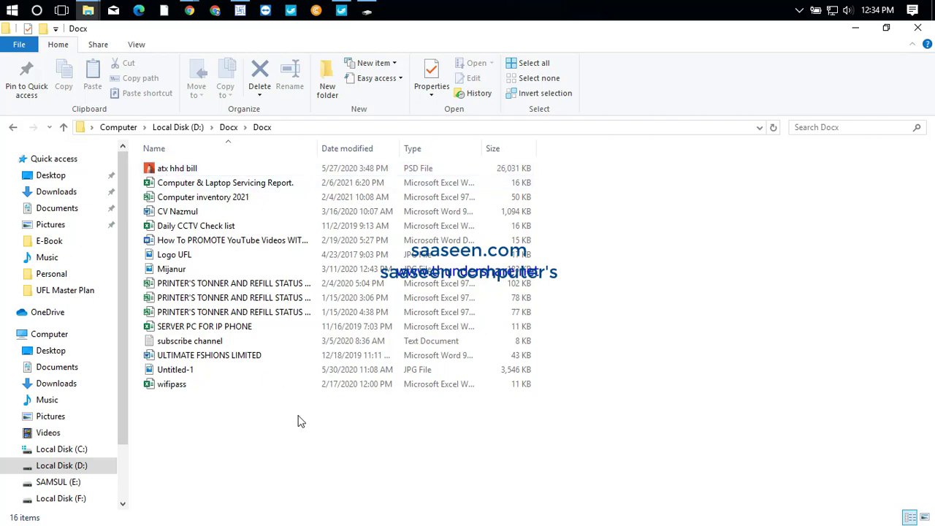
pyautogui.press('BackSpace')
pyautogui.press('BackSpace')
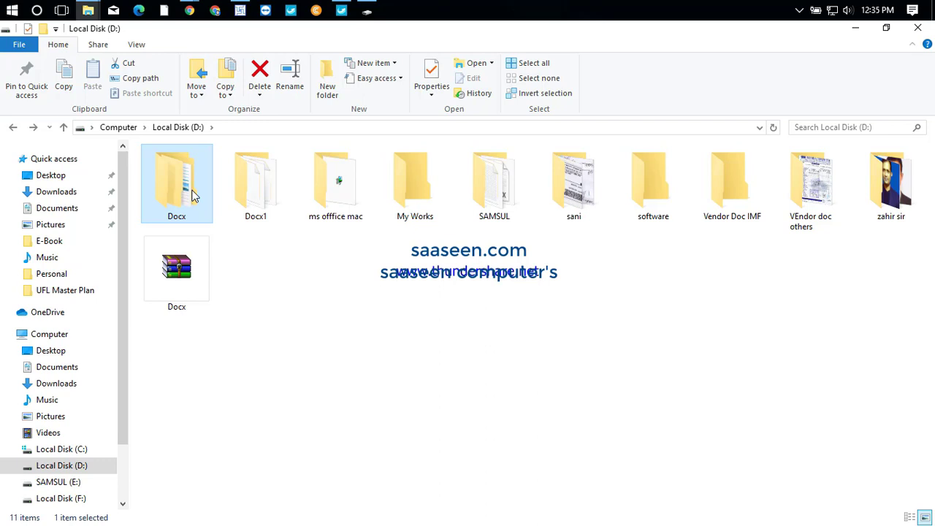
# Step: Send a copy of the Docx folder from drive D: to the SAMSUL (E:) drive
pyautogui.rightClick(193, 193)
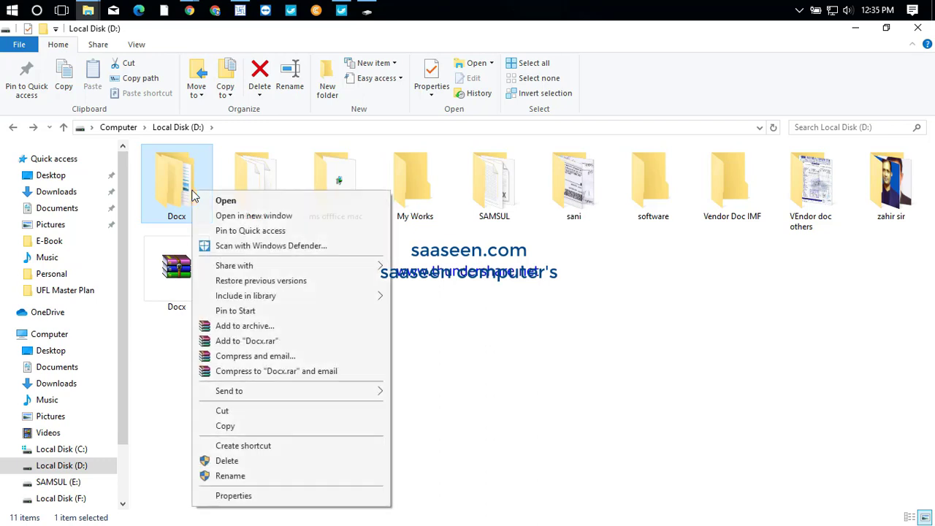
pyautogui.moveTo(315, 388)
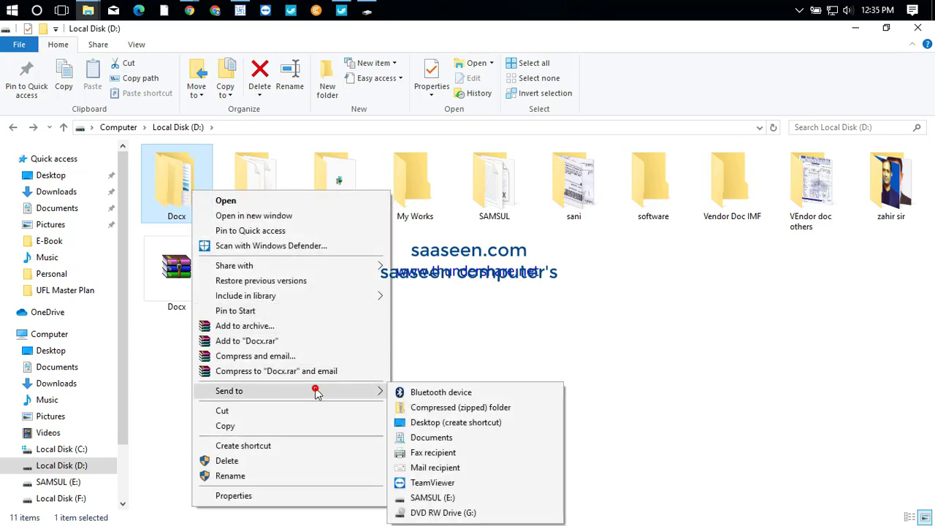
pyautogui.click(432, 497)
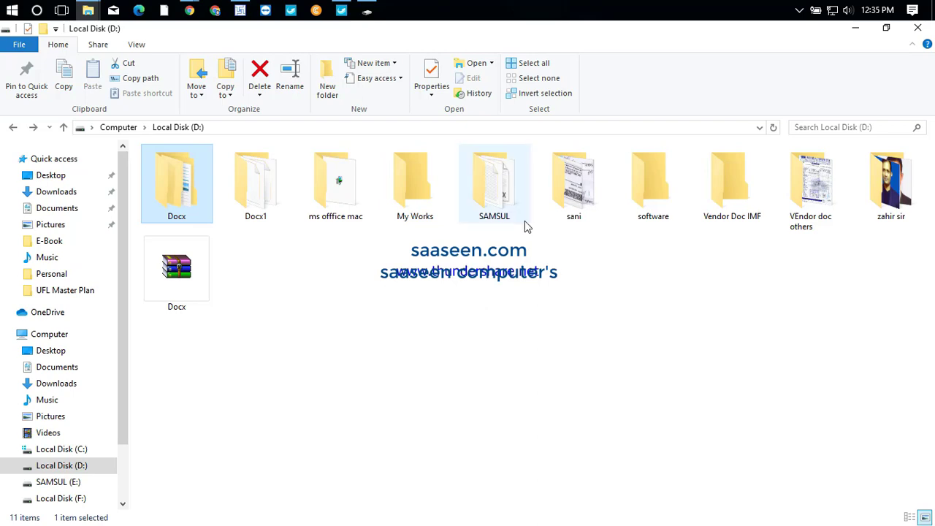
# Step: Close the drive window and empty the corrupted Recycle Bin on D:, continuing with administrator permission
pyautogui.click(918, 30)
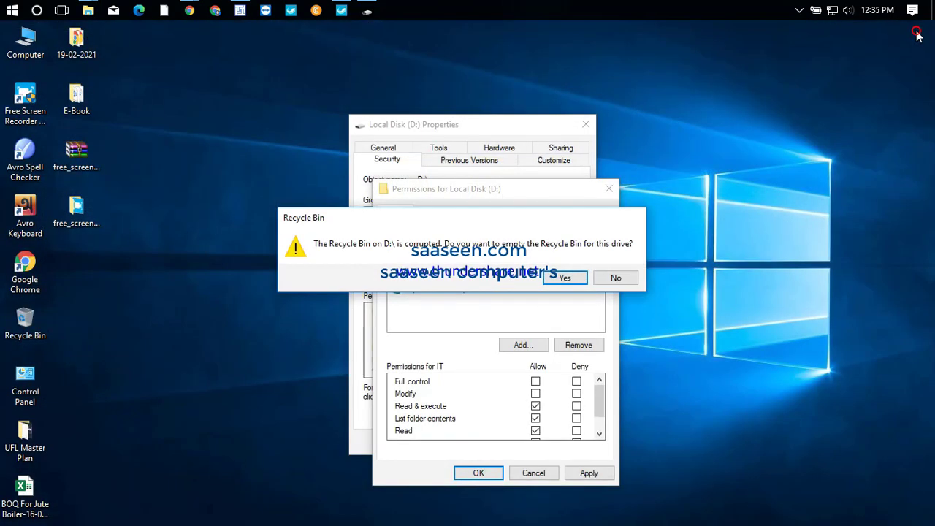
pyautogui.click(565, 279)
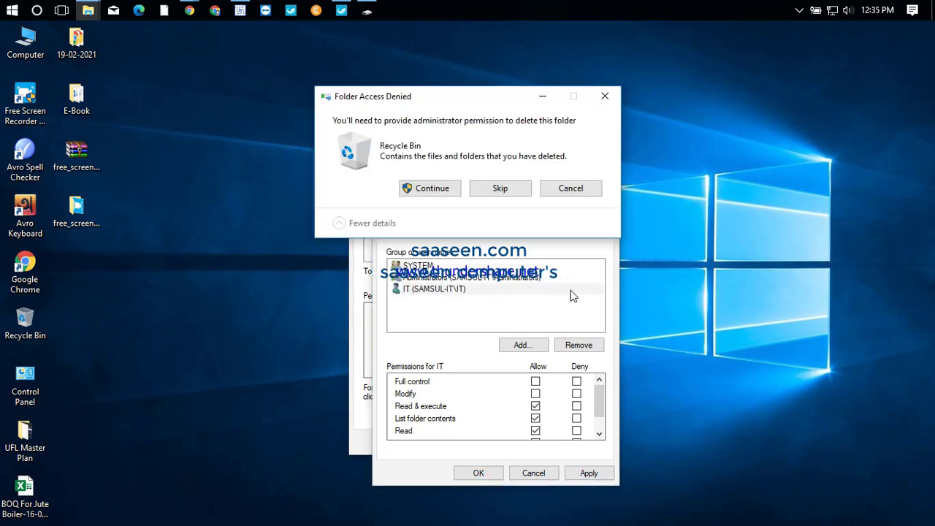
pyautogui.click(430, 188)
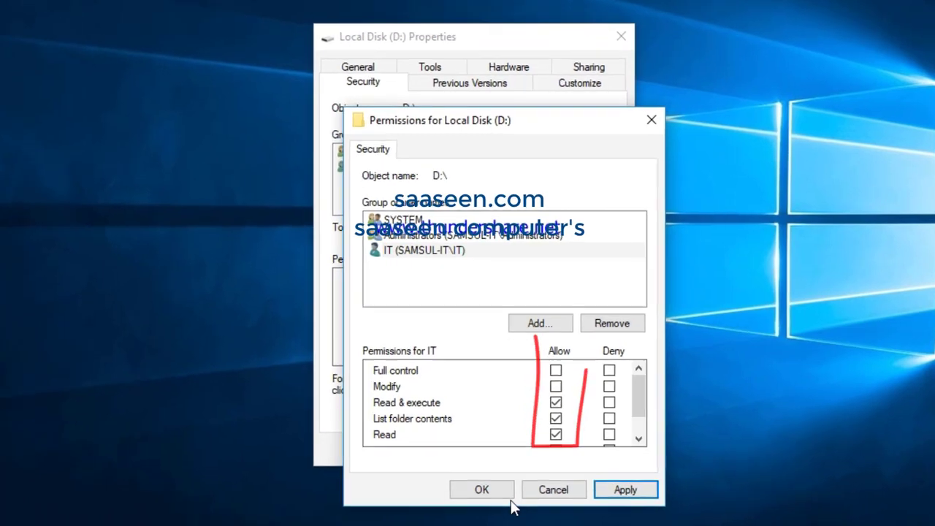
# Step: Allow the IT account Full control of Local Disk (D:), apply the change, and accept the permissions and properties dialogs
pyautogui.click(556, 370)
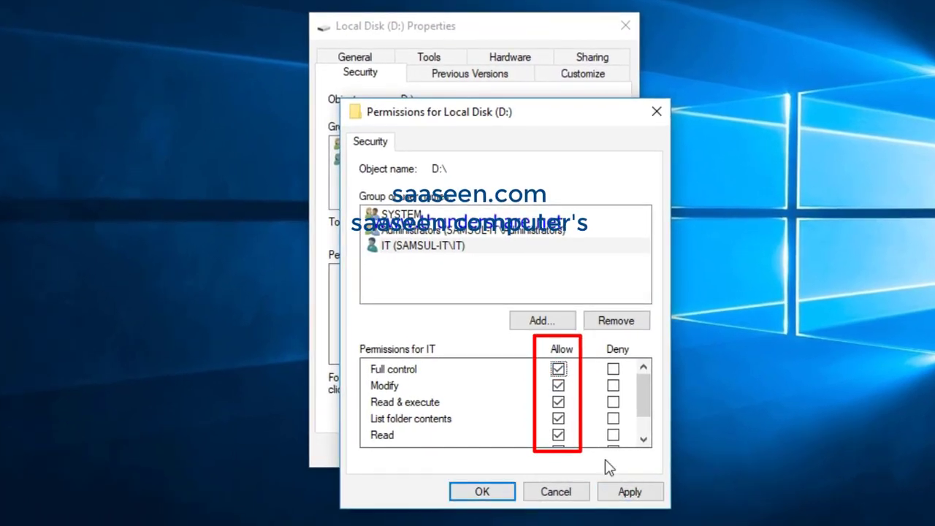
pyautogui.click(630, 492)
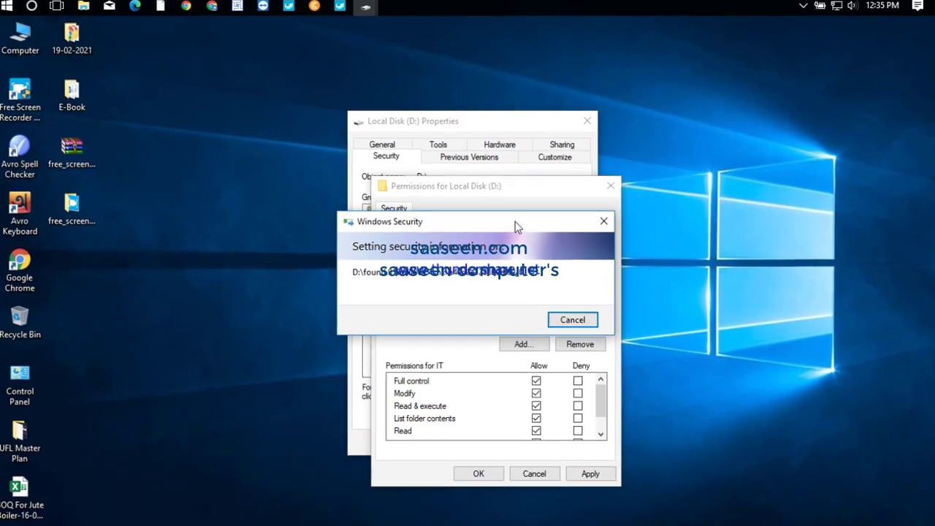
pyautogui.moveTo(514, 224); pyautogui.dragTo(552, 88)
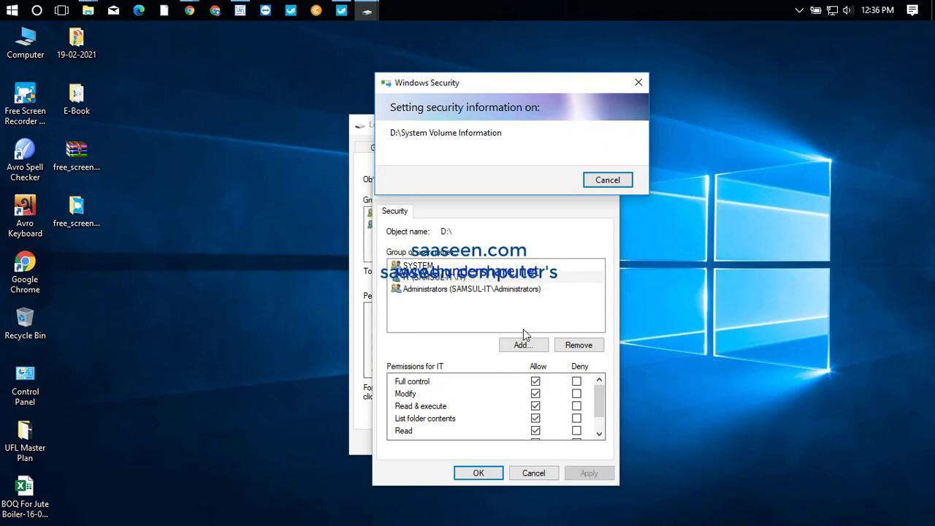
pyautogui.click(478, 473)
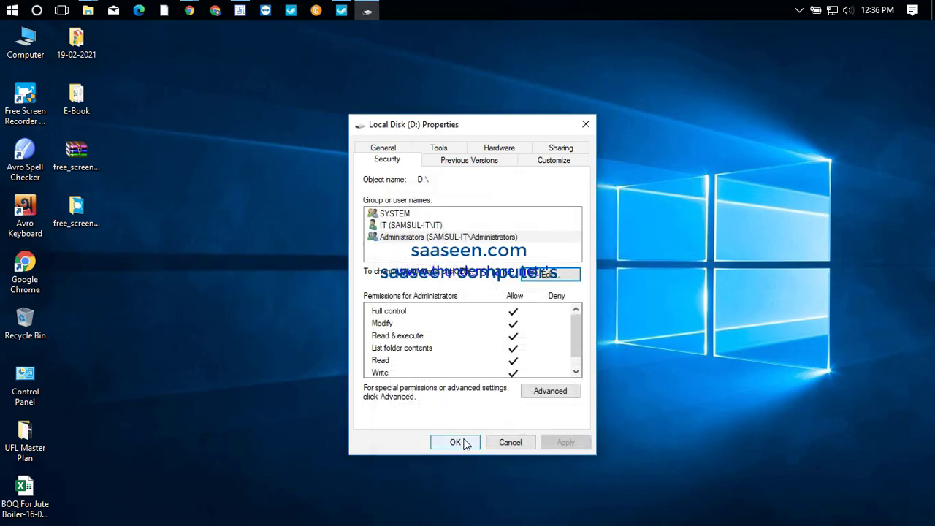
pyautogui.click(465, 442)
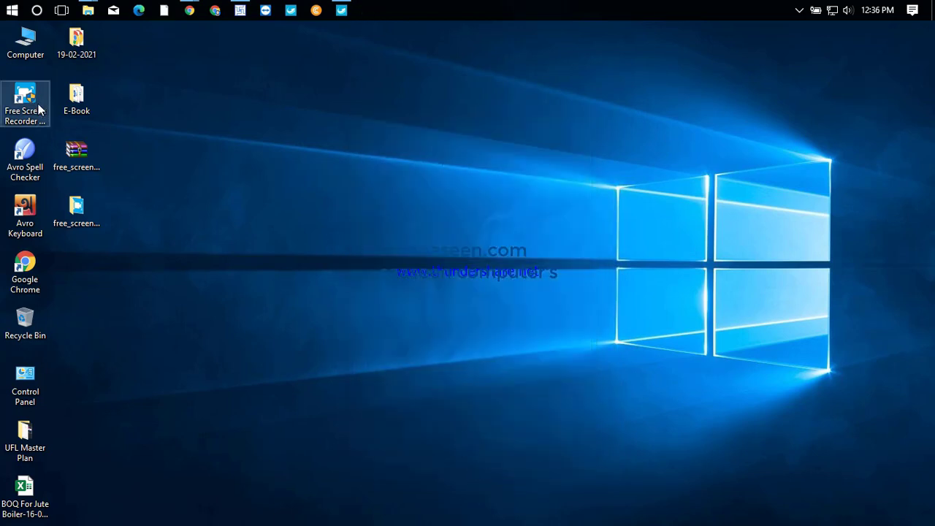
# Step: Open Local Disk (D:) from Computer to verify access, and close the window
pyautogui.doubleClick(35, 57)
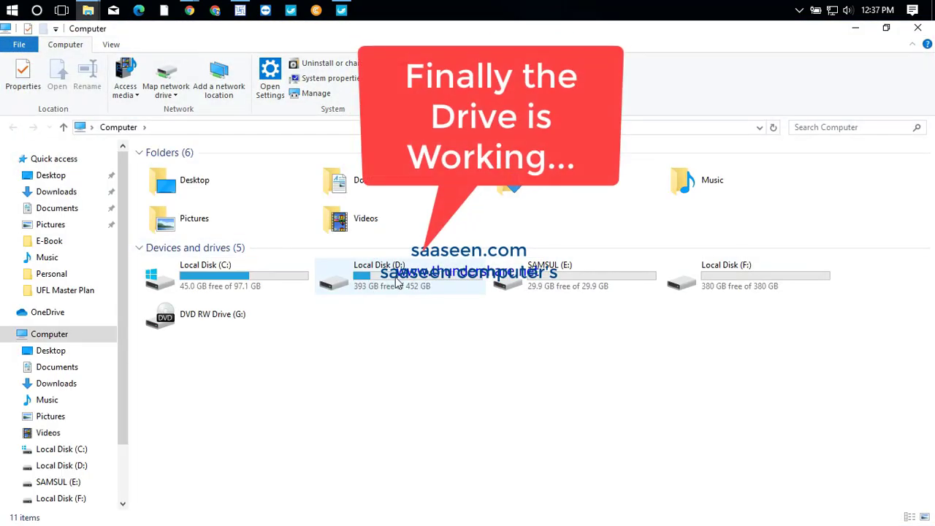
pyautogui.doubleClick(395, 281)
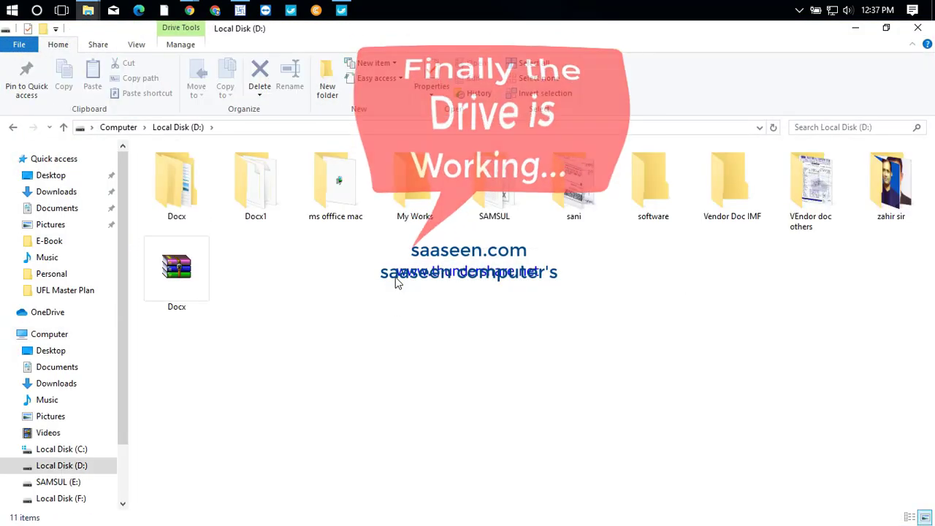
pyautogui.click(919, 29)
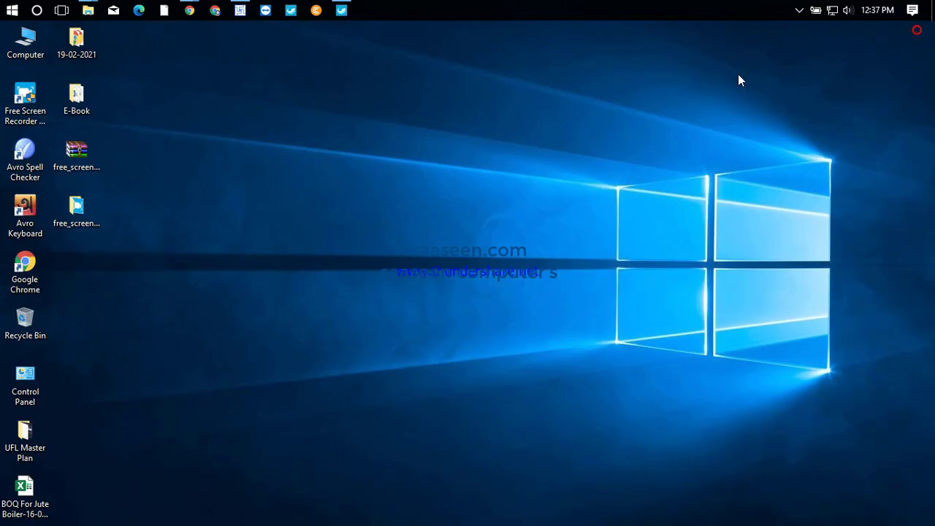
pyautogui.click(799, 10)
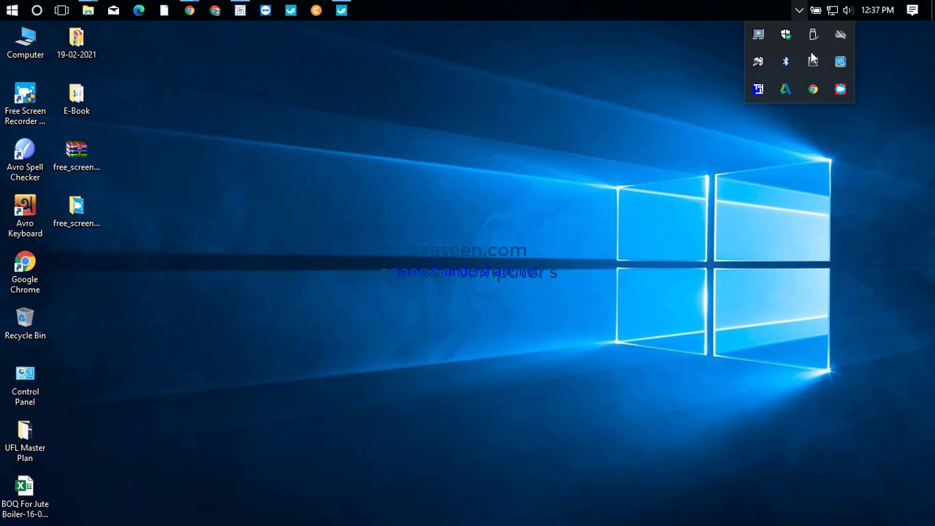
pyautogui.rightClick(840, 90)
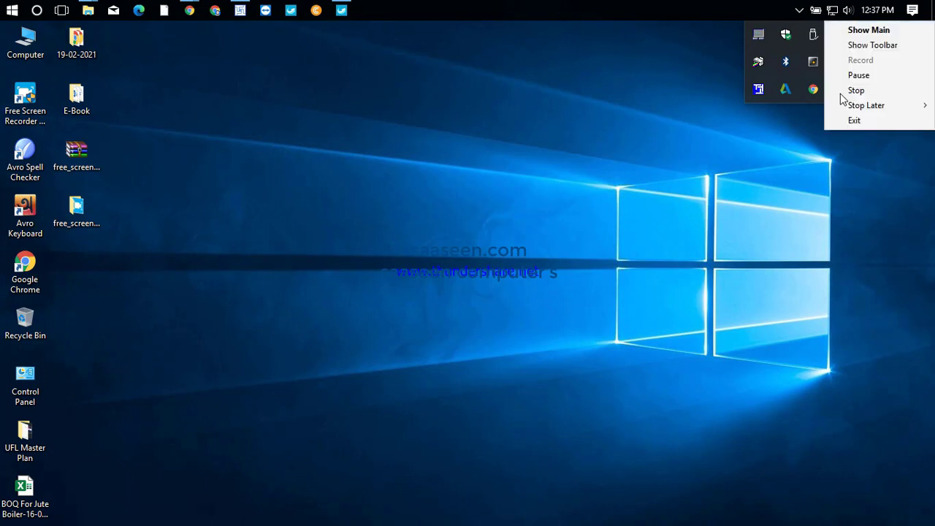